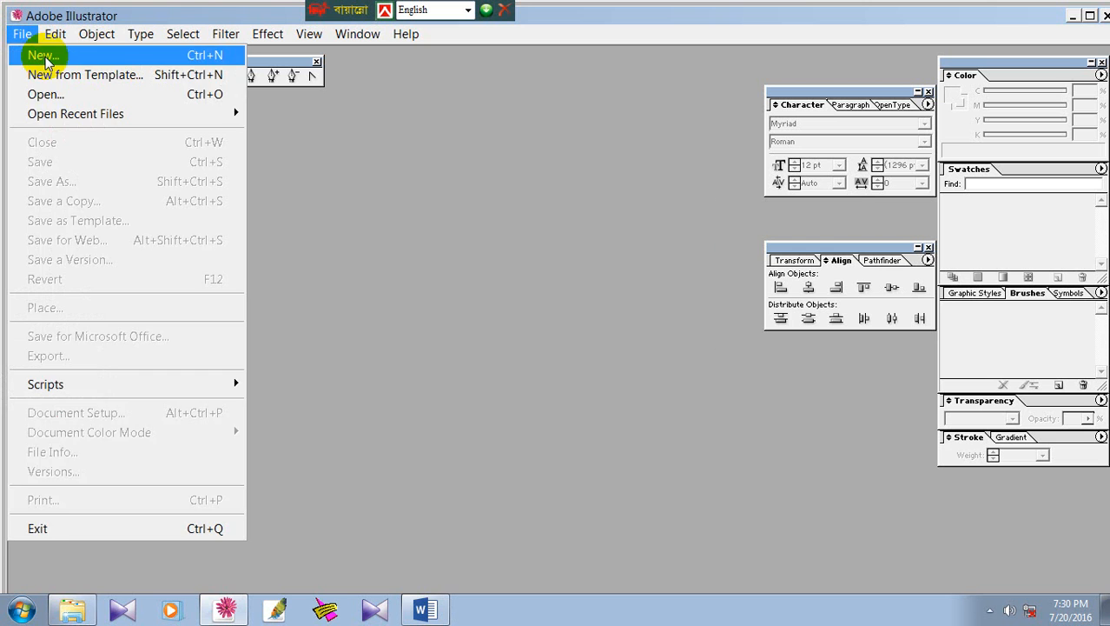
- Create a new A4 document in inches with CMYK colour mode and portrait orientation
{"action": "left_click", "coordinate": [43, 57]}
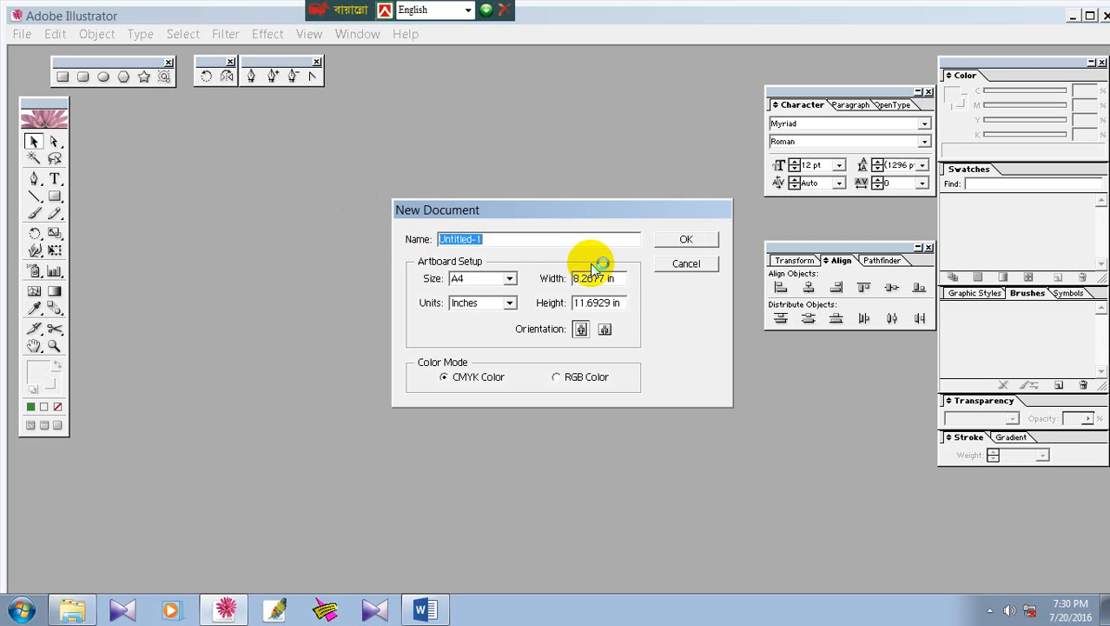
{"action": "left_click", "coordinate": [512, 278]}
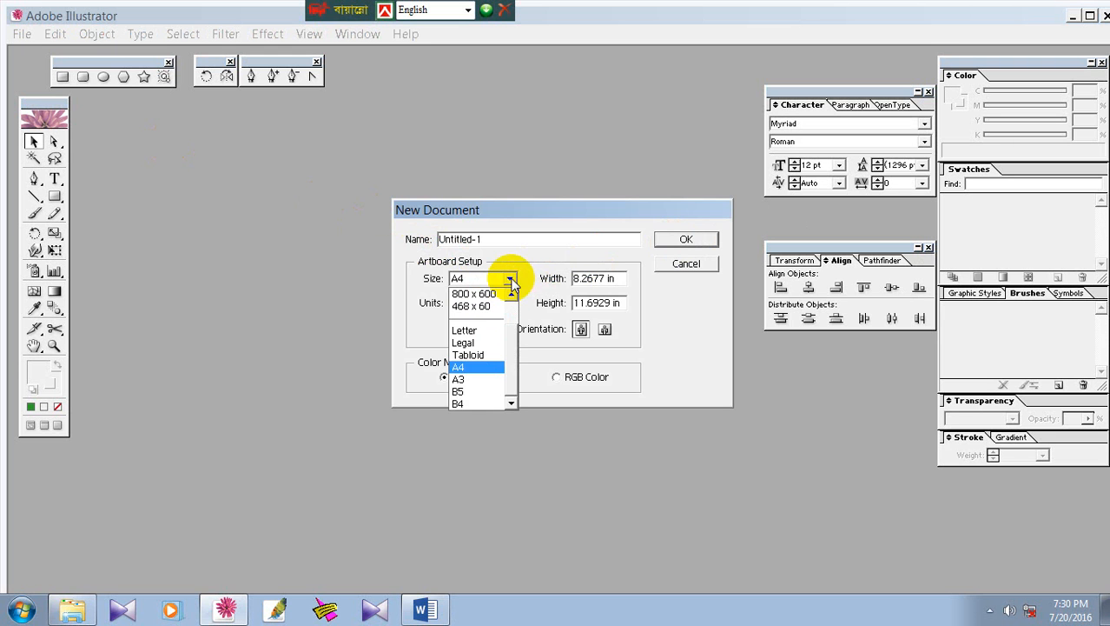
{"action": "left_click", "coordinate": [458, 367]}
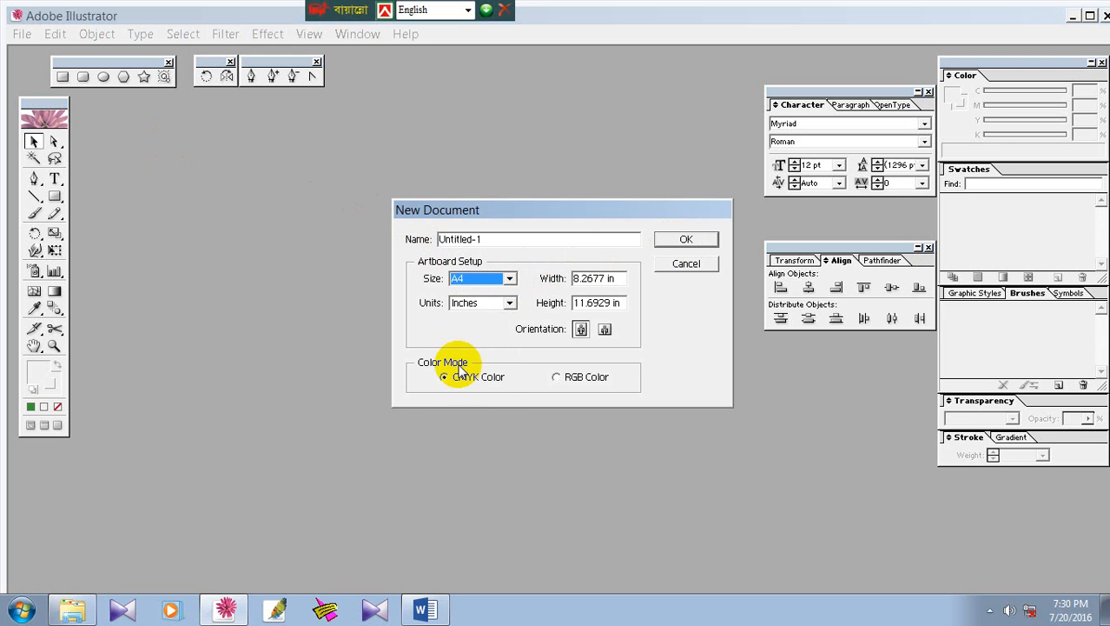
{"action": "left_click", "coordinate": [509, 302]}
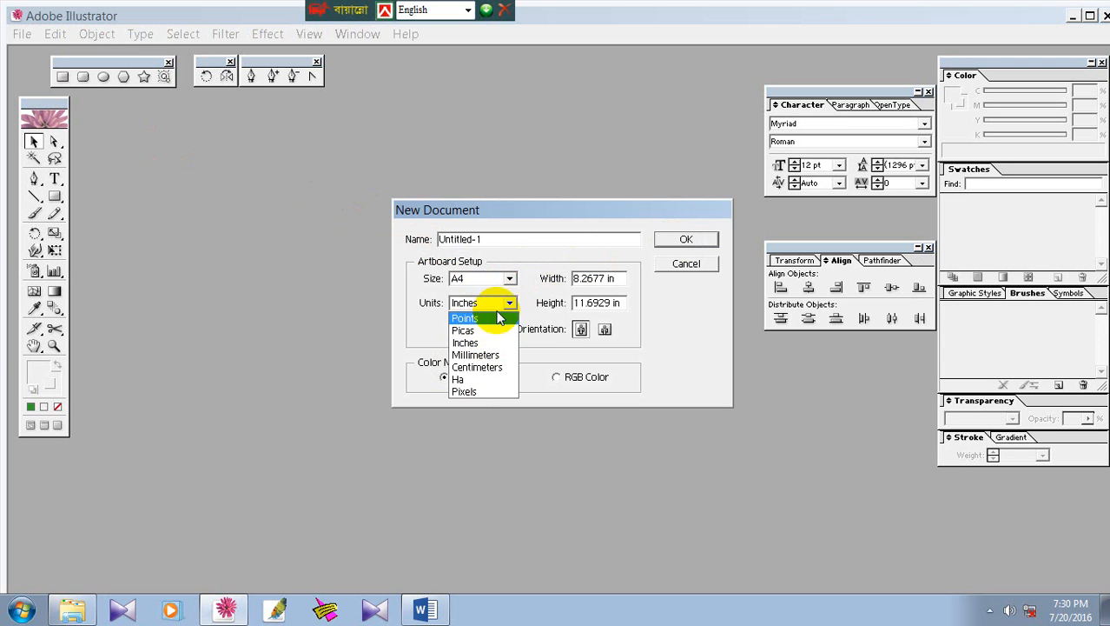
{"action": "left_click", "coordinate": [509, 303]}
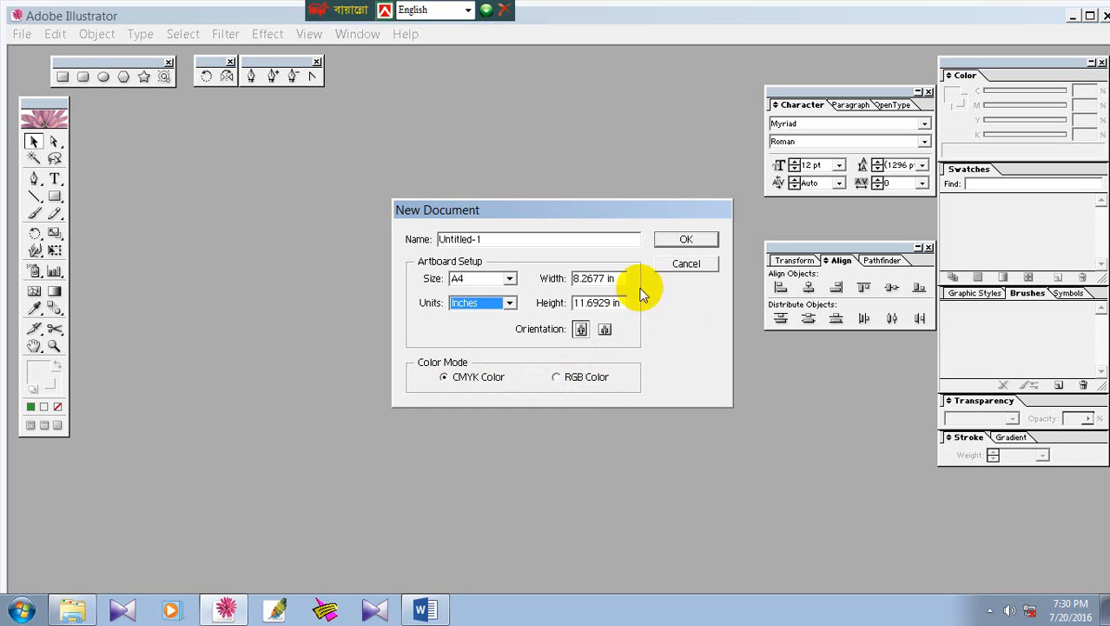
{"action": "left_click", "coordinate": [686, 240]}
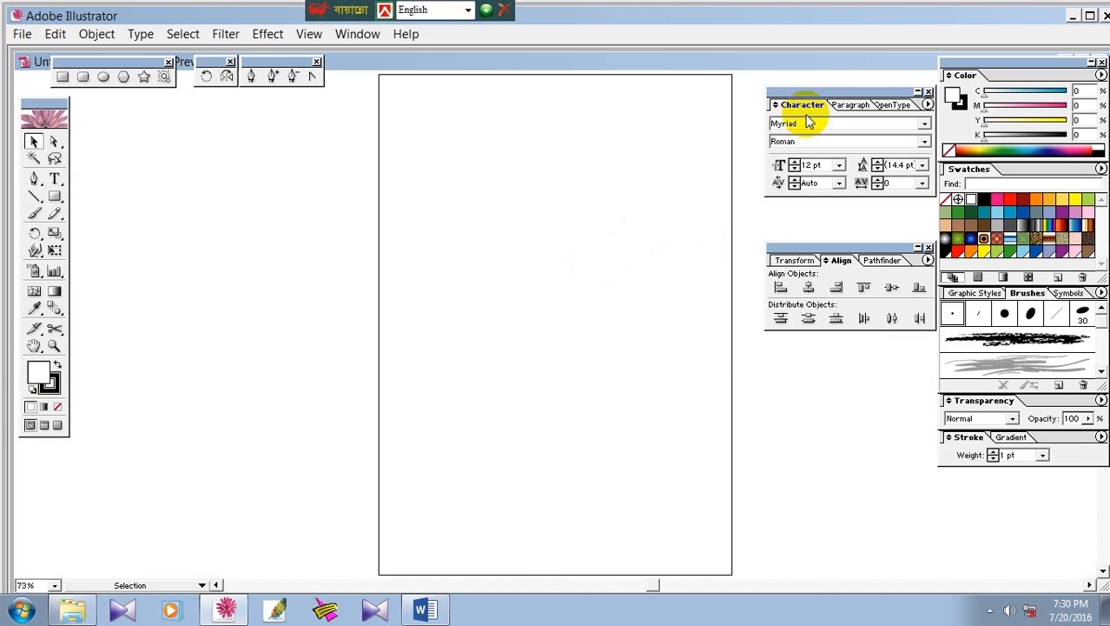
- Maximize the application window and the new document's window
{"action": "left_click", "coordinate": [1090, 16]}
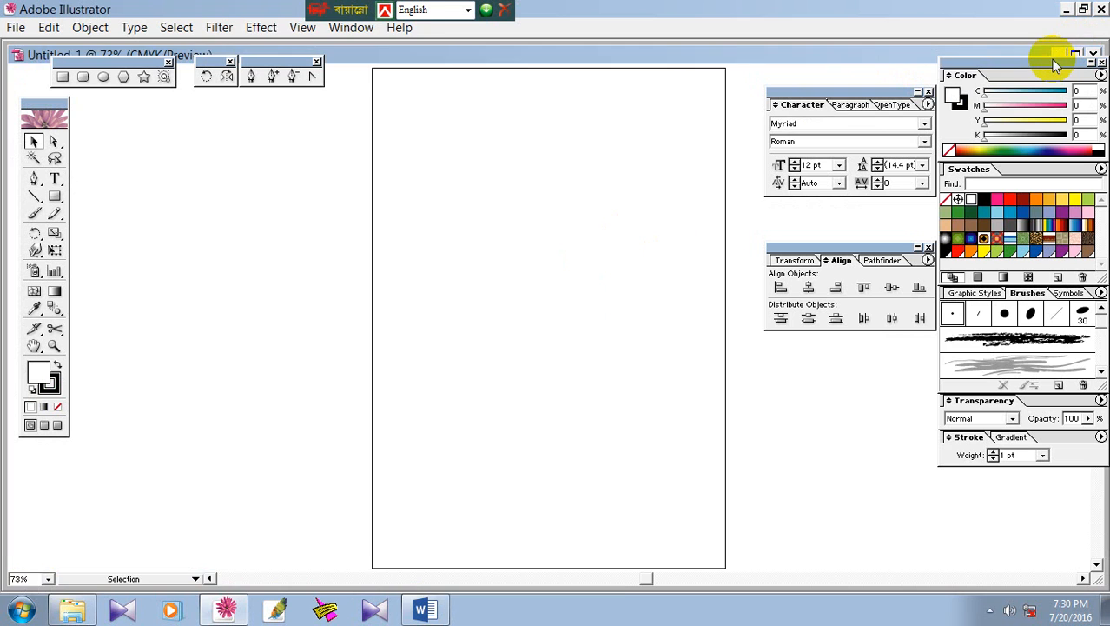
{"action": "double_click", "coordinate": [1045, 54]}
{"action": "left_click_drag", "start_coordinate": [541, 209], "coordinate": [532, 234]}
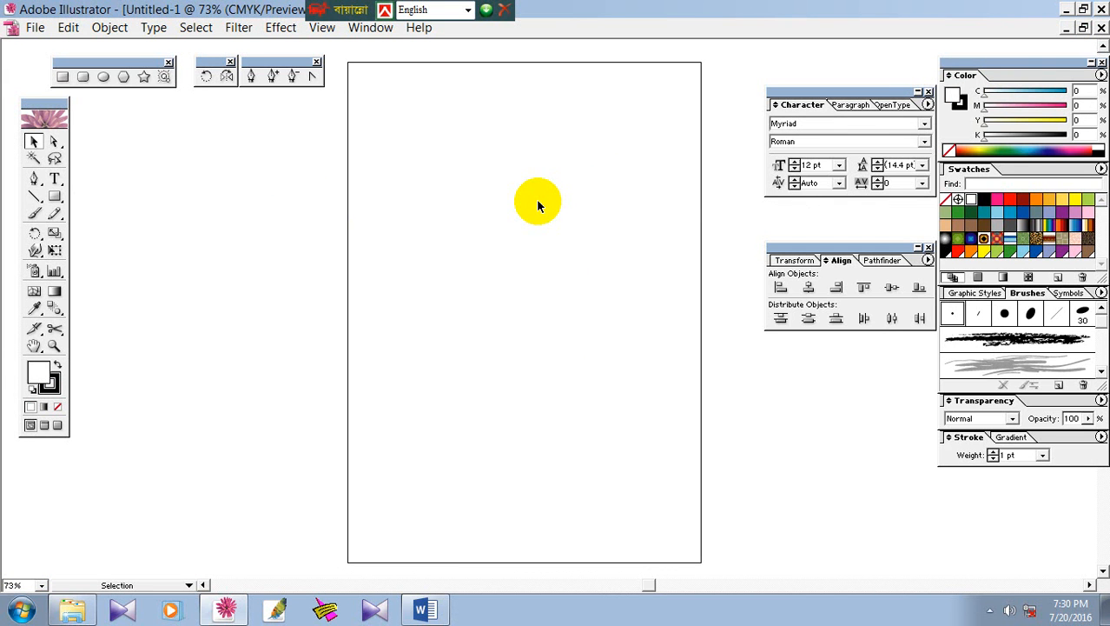
- Draw a wide rectangle on the upper half of the artboard, fill it with green (C 80, Y 100), and deselect it
{"action": "left_click", "coordinate": [63, 77]}
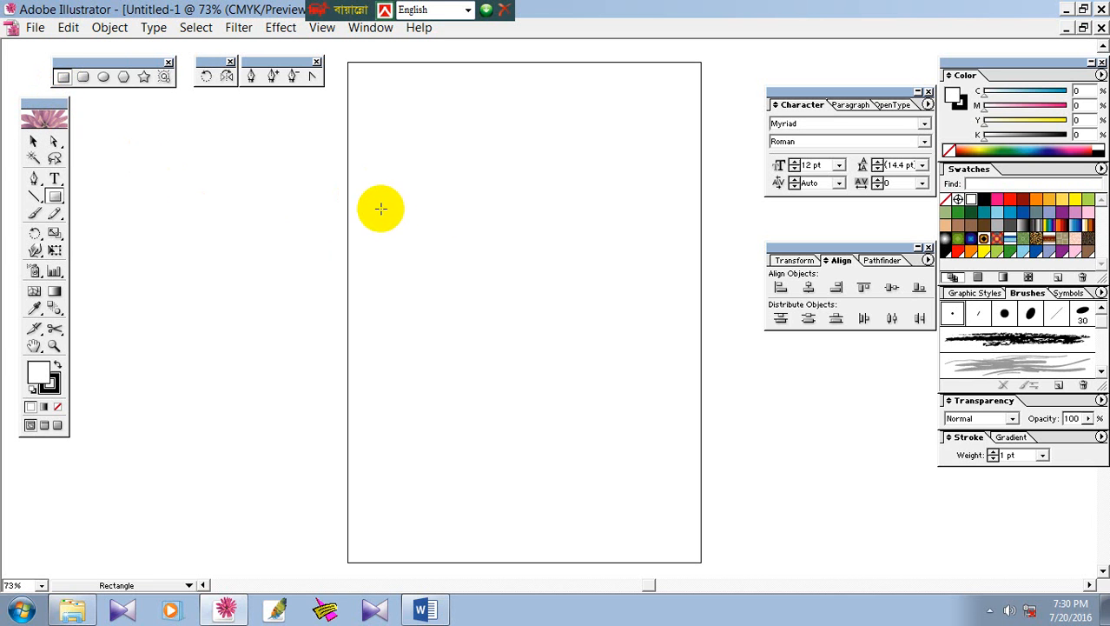
{"action": "left_click_drag", "start_coordinate": [378, 204], "coordinate": [631, 349]}
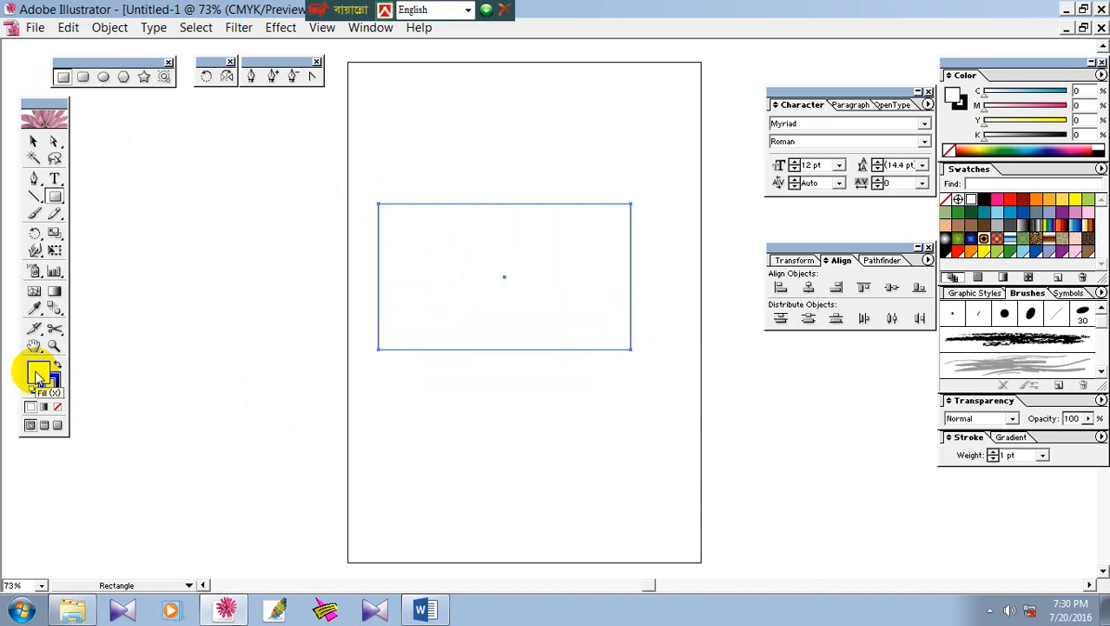
{"action": "left_click", "coordinate": [959, 213]}
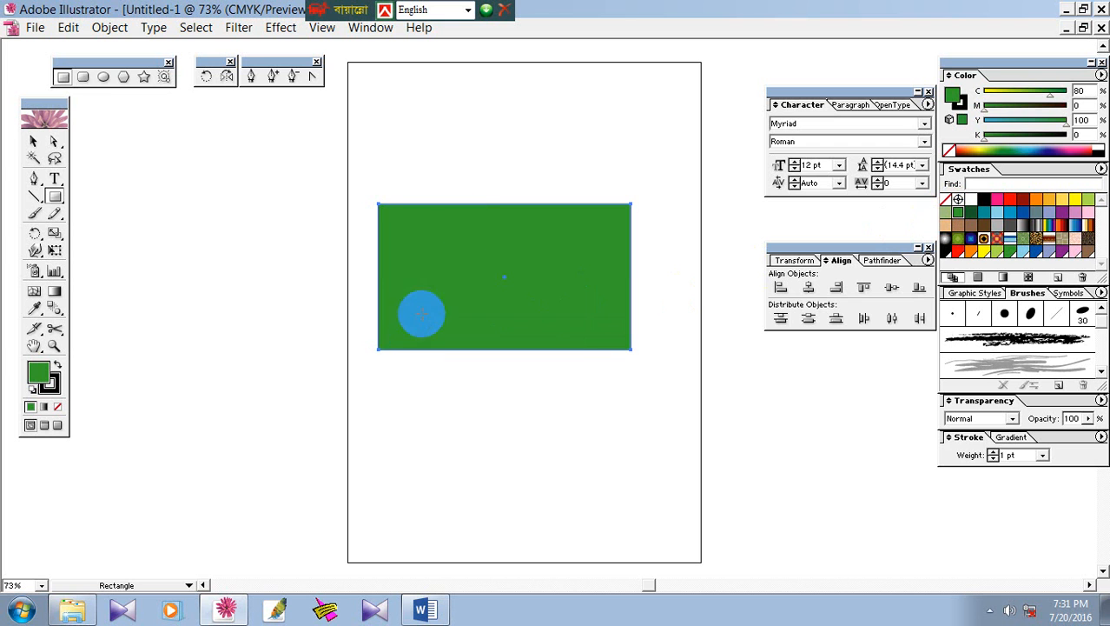
{"action": "left_click", "coordinate": [482, 167], "text": "ctrl"}
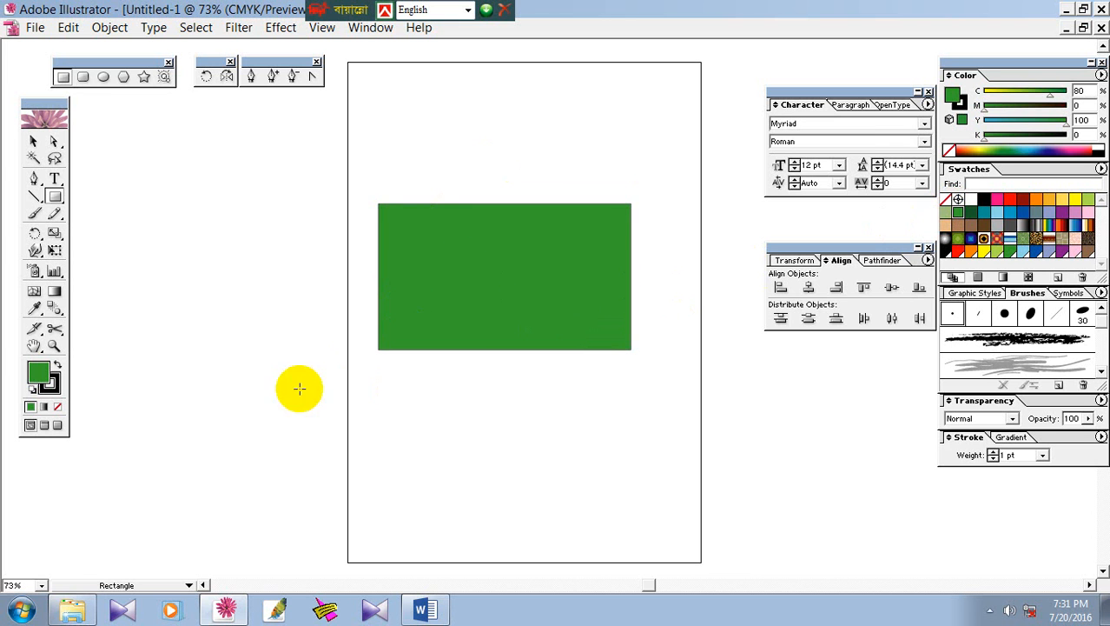
- Draw an arched Pen path from just outside the rectangle's lower-left corner to beyond its right edge, with no fill
{"action": "left_click", "coordinate": [250, 79]}
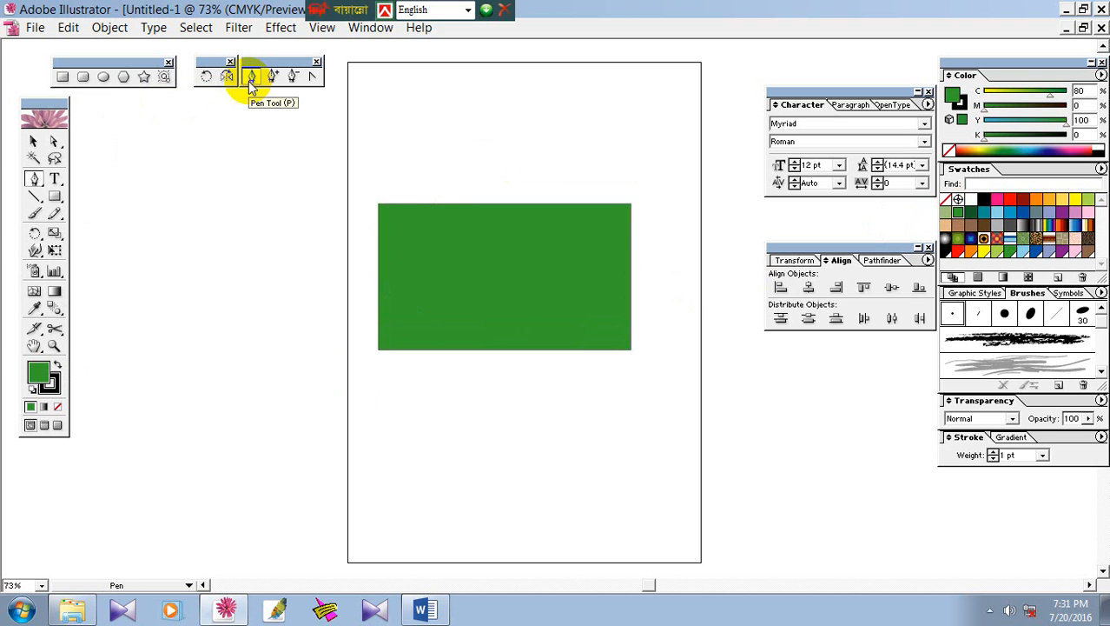
{"action": "left_click", "coordinate": [371, 357]}
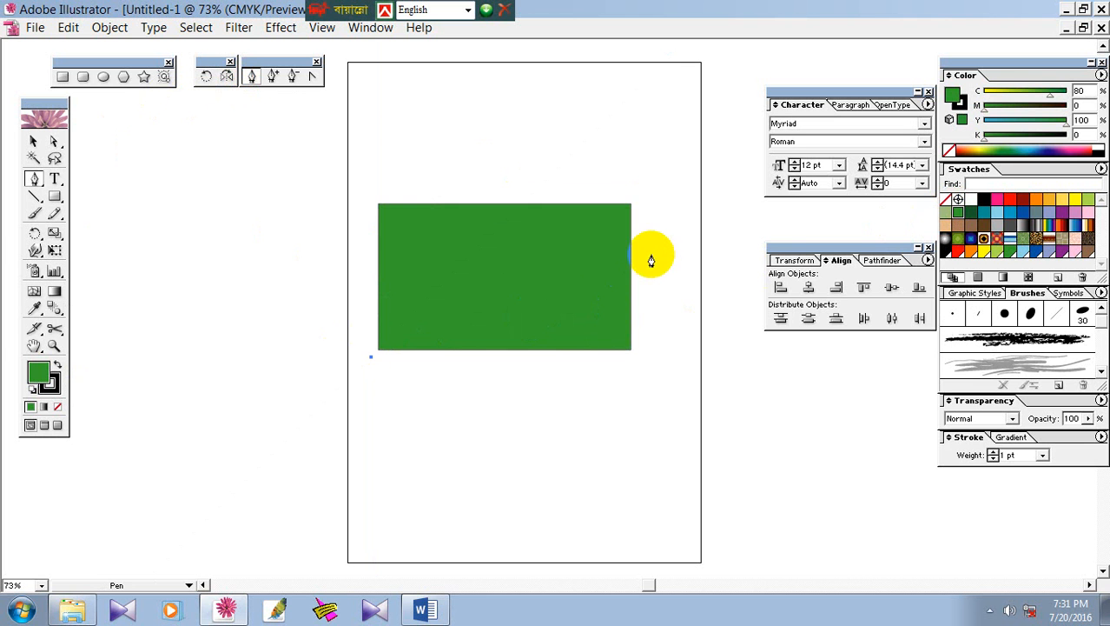
{"action": "left_click_drag", "start_coordinate": [650, 254], "coordinate": [839, 274]}
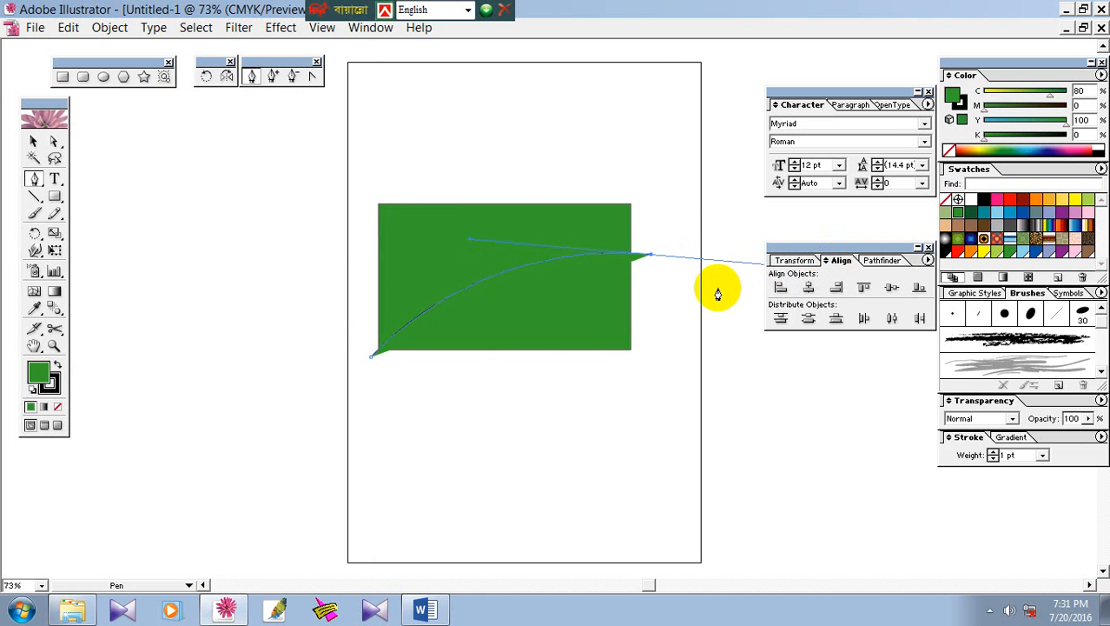
{"action": "left_click", "coordinate": [652, 256]}
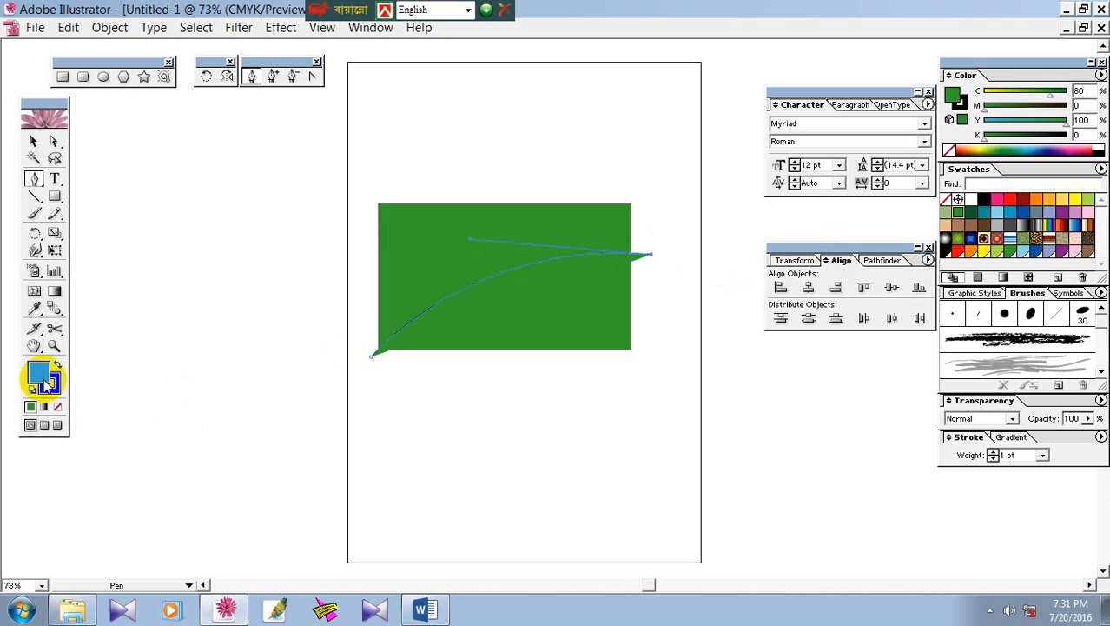
{"action": "left_click", "coordinate": [57, 407]}
{"action": "left_click", "coordinate": [608, 258]}
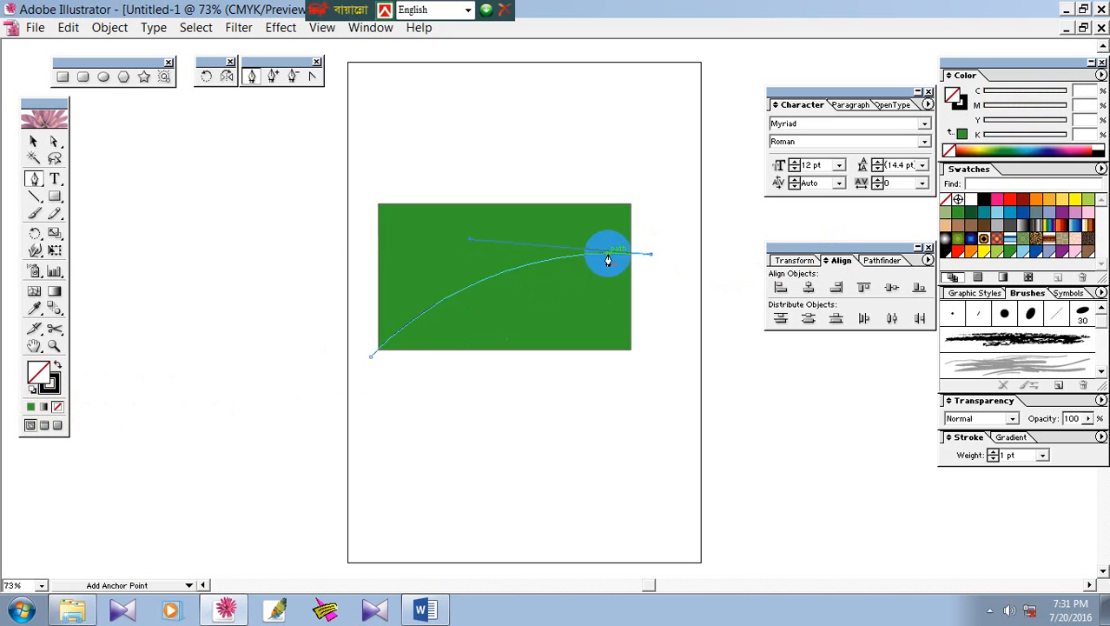
- Continue the path slightly down, curve it back below the rectangle's bottom edge, and close it at its starting point
{"action": "left_click", "coordinate": [647, 308]}
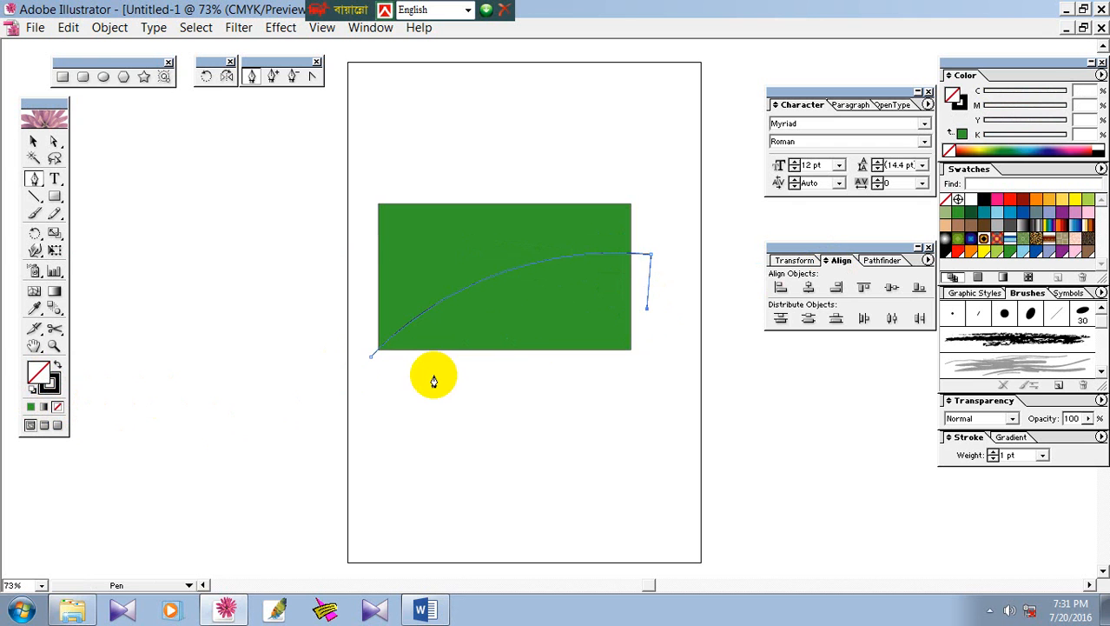
{"action": "key", "text": "ctrl+z"}
{"action": "left_click", "coordinate": [648, 290]}
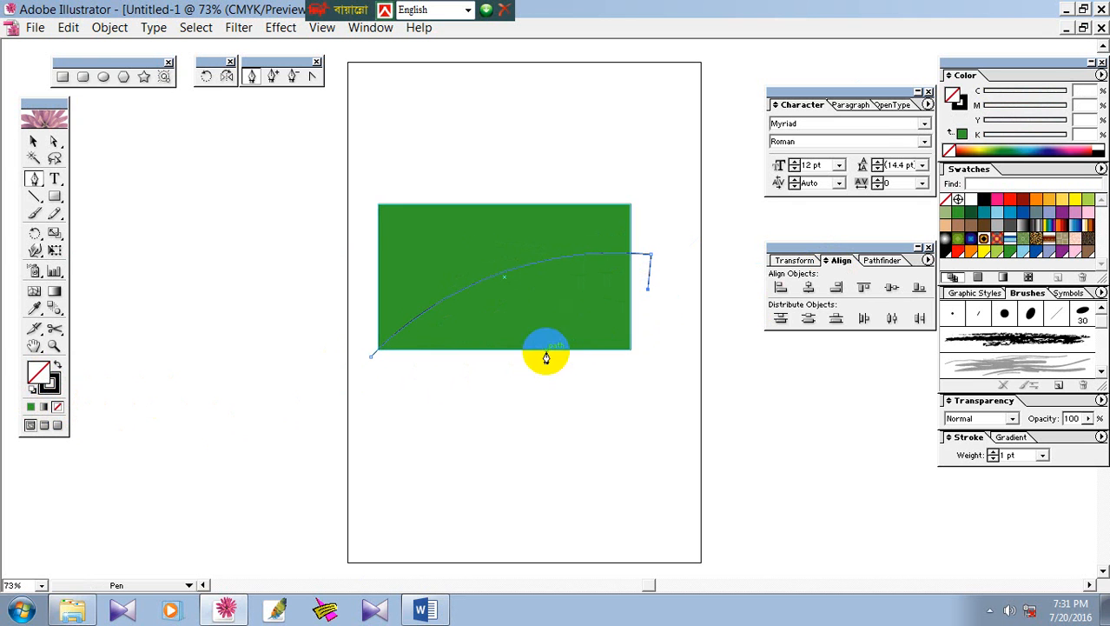
{"action": "left_click_drag", "start_coordinate": [459, 364], "coordinate": [331, 382]}
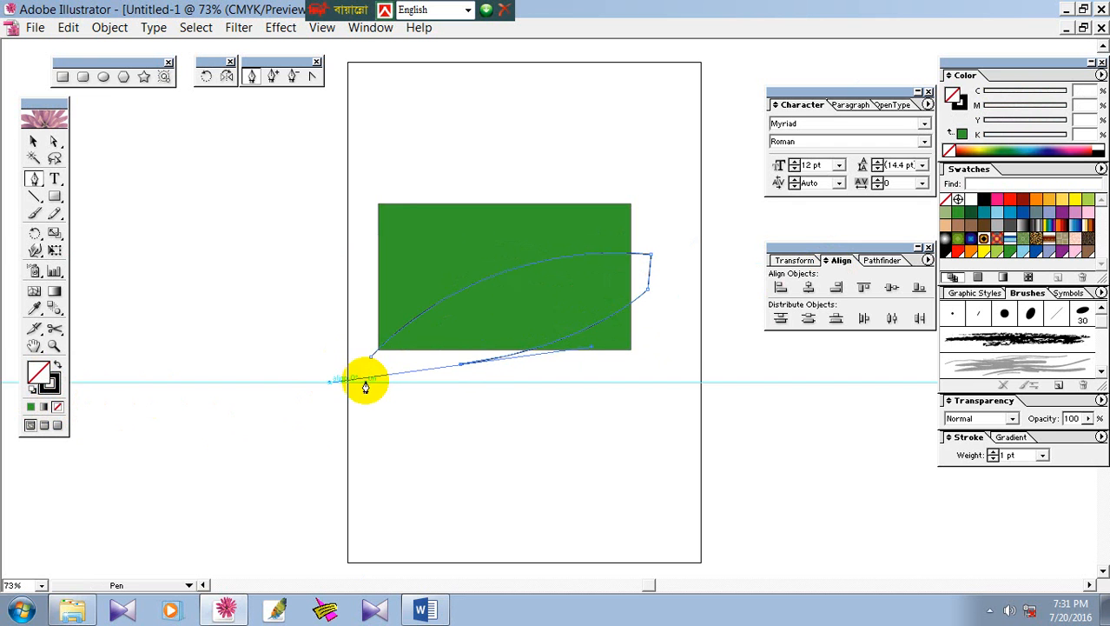
{"action": "left_click", "coordinate": [460, 364]}
{"action": "left_click", "coordinate": [372, 357]}
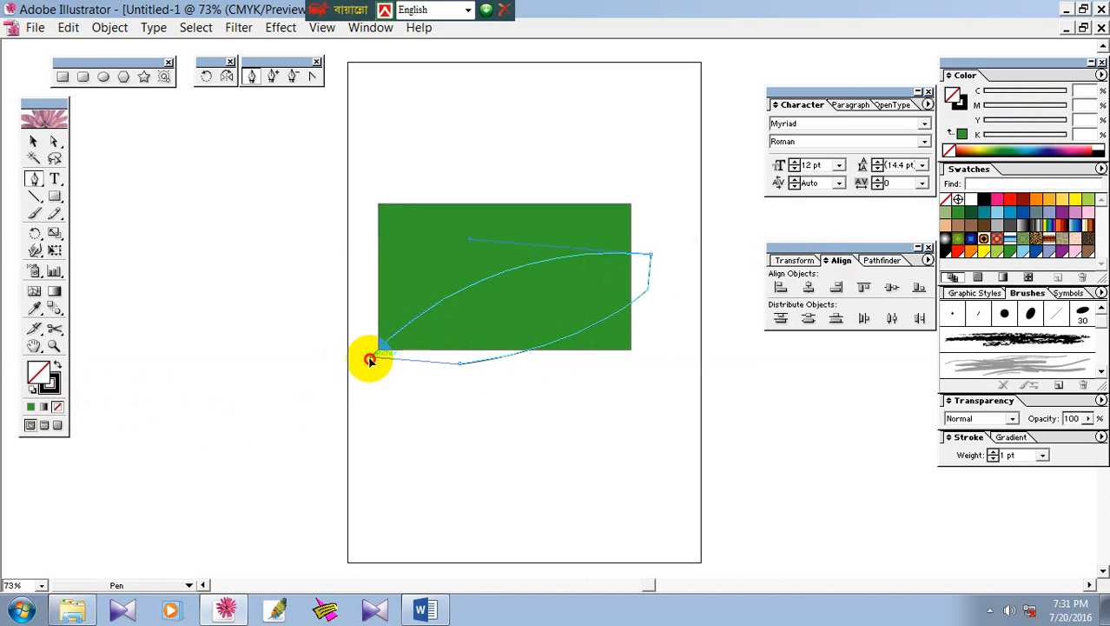
{"action": "left_click", "coordinate": [443, 259]}
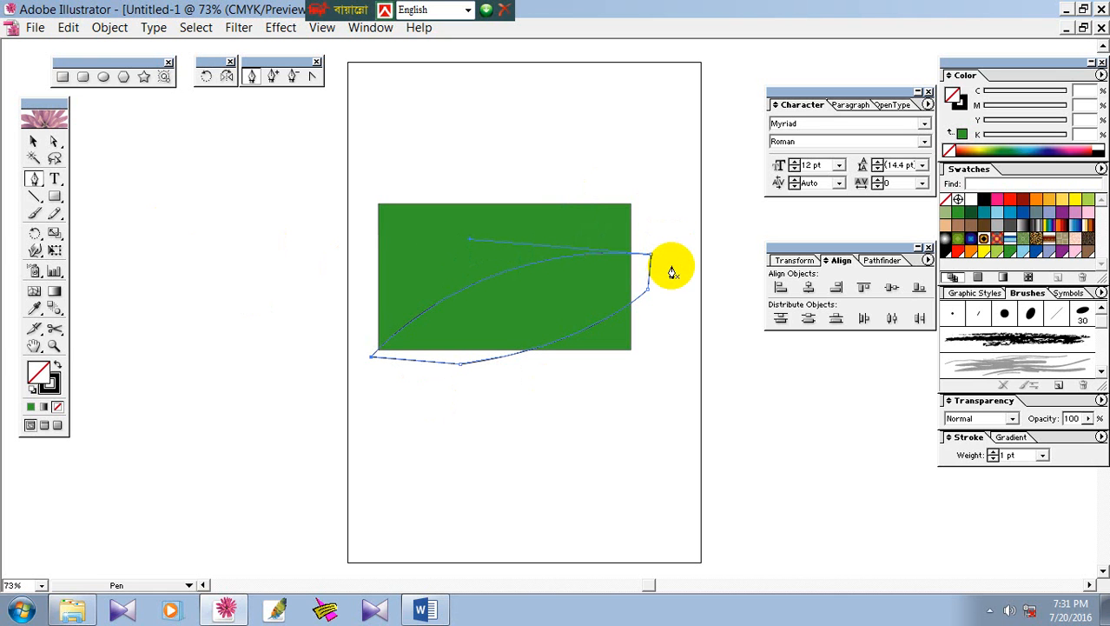
{"action": "left_click", "coordinate": [674, 232], "text": "ctrl"}
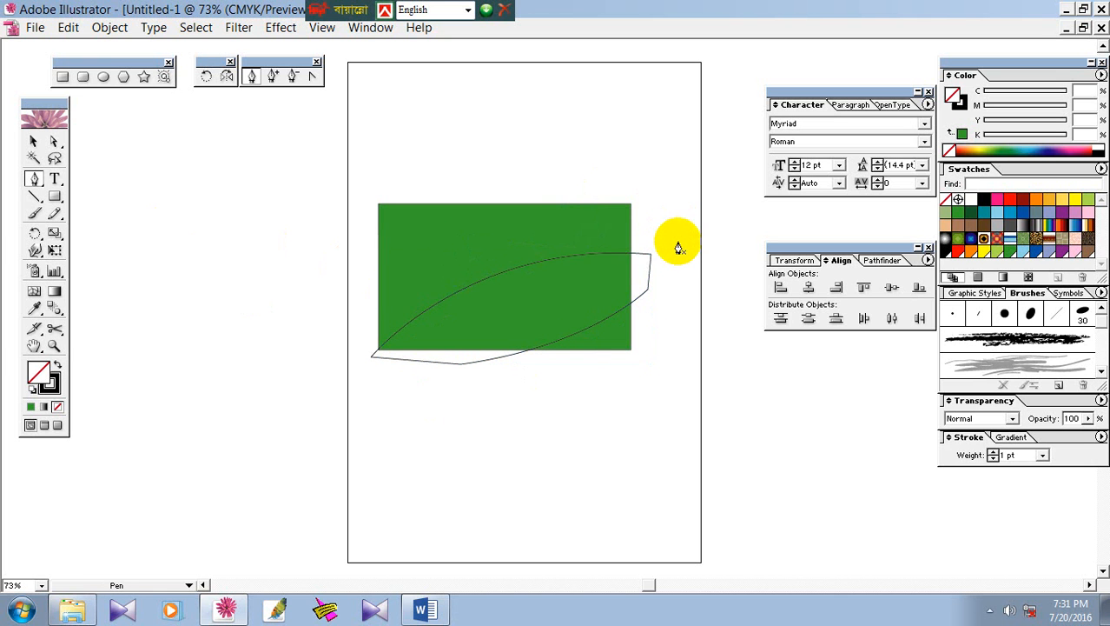
- Divide the green rectangle with the closed curved path using Divide Objects Below
{"action": "left_click", "coordinate": [650, 268], "text": "ctrl"}
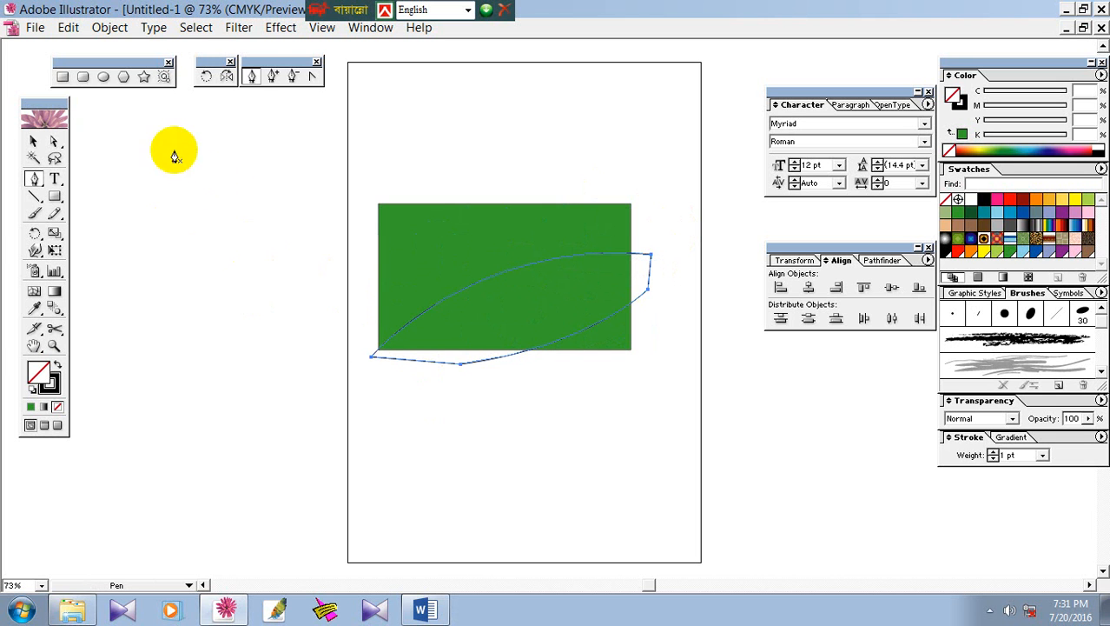
{"action": "left_click", "coordinate": [109, 27]}
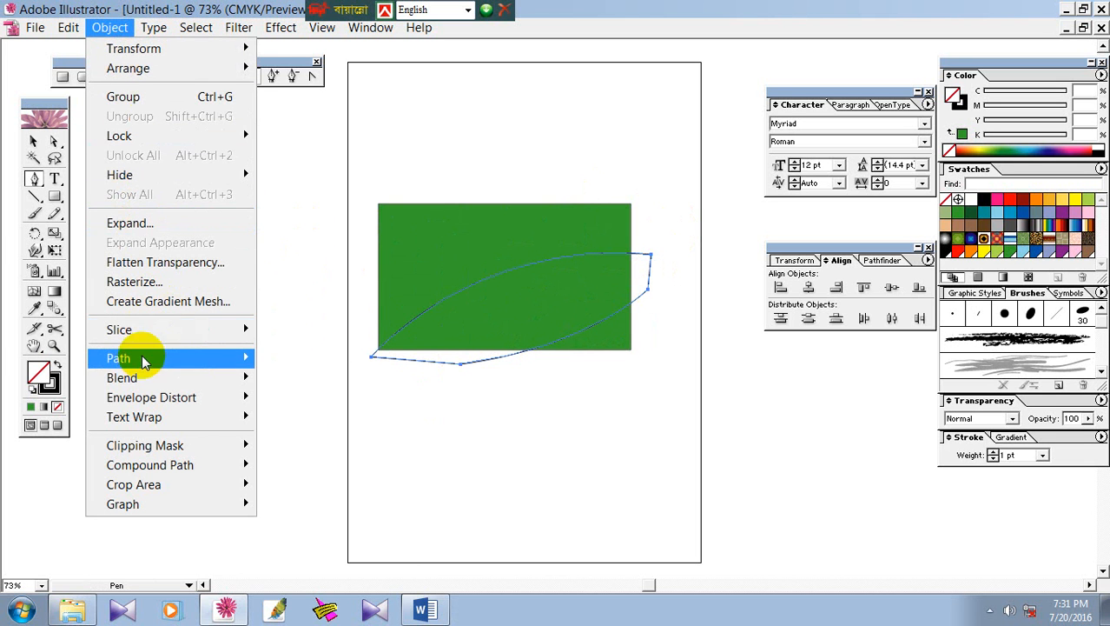
{"action": "mouse_move", "coordinate": [141, 359]}
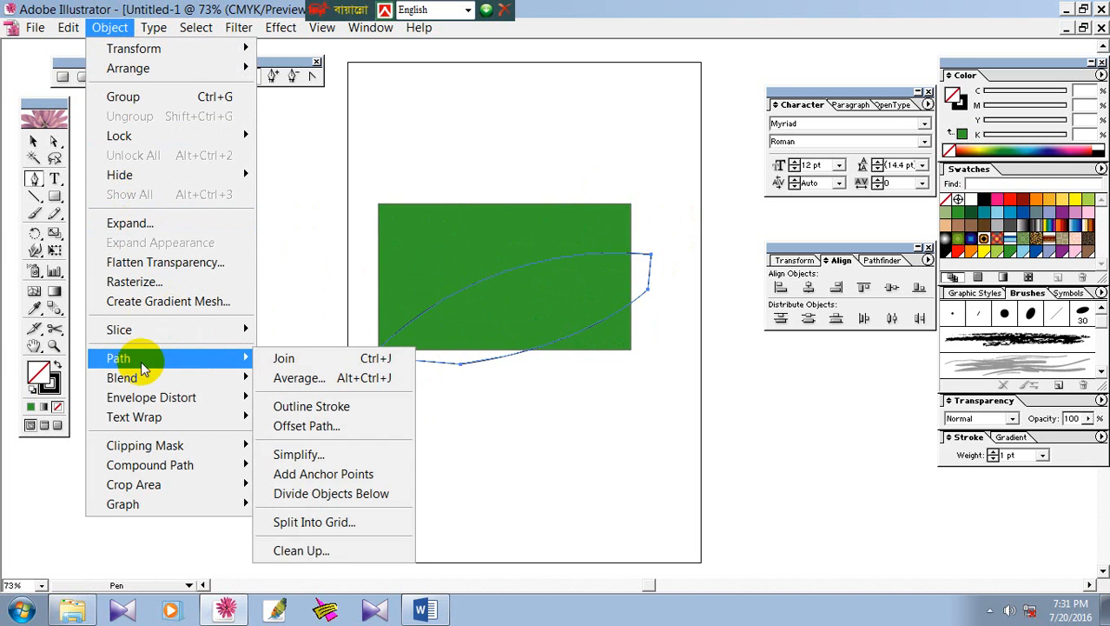
{"action": "left_click", "coordinate": [327, 494]}
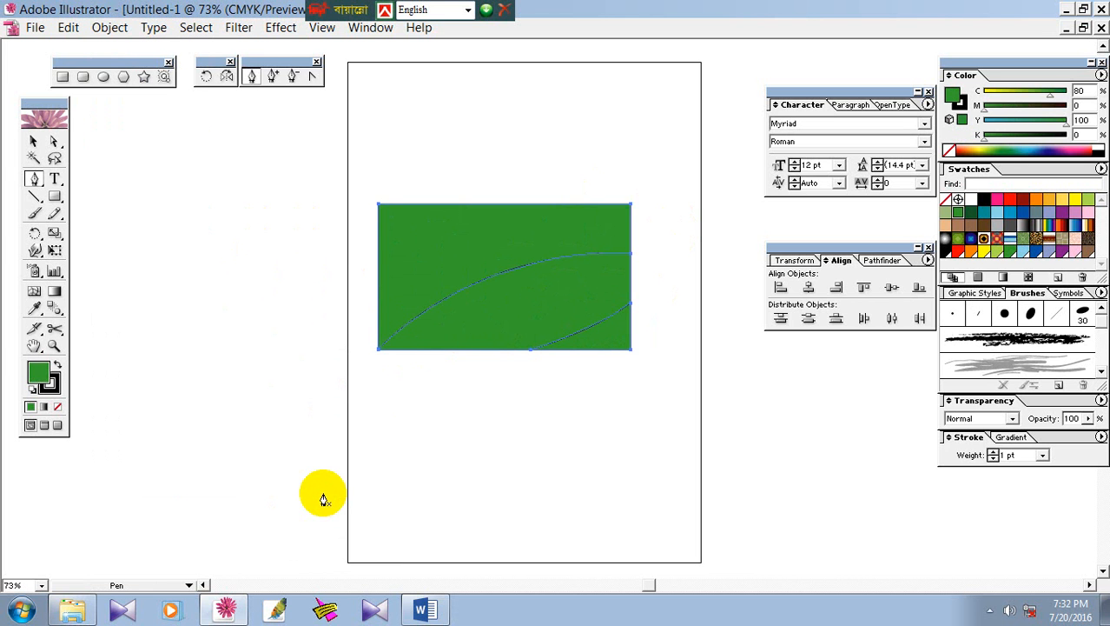
{"action": "left_click", "coordinate": [530, 412], "text": "ctrl"}
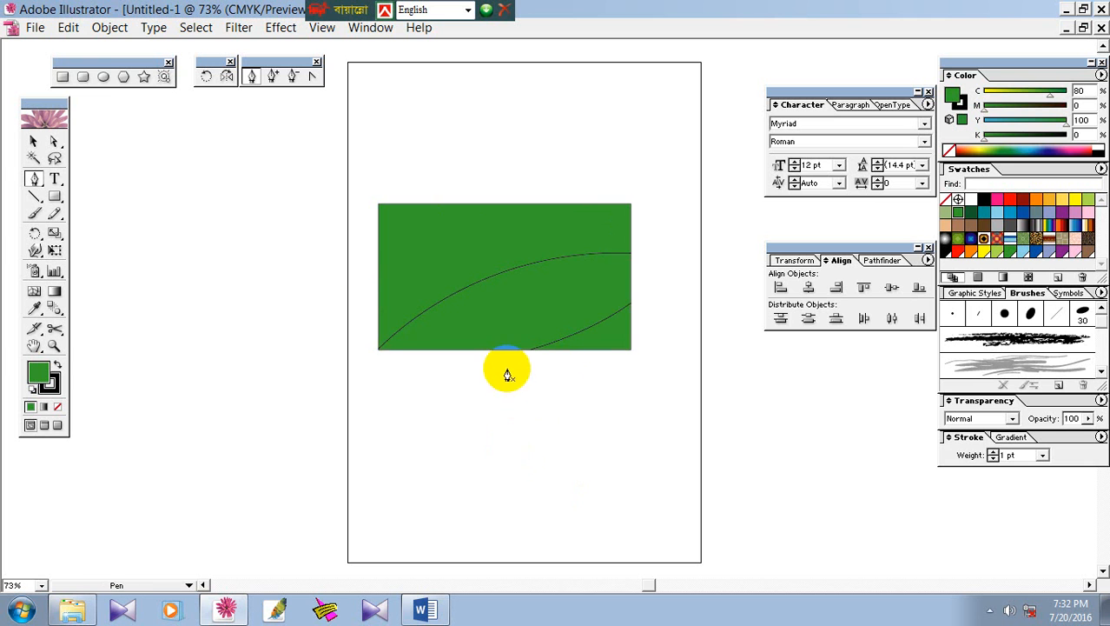
- Delete the middle curved piece of the divided rectangle, keeping the upper and lower-right green pieces
{"action": "left_click", "coordinate": [483, 322], "text": "ctrl"}
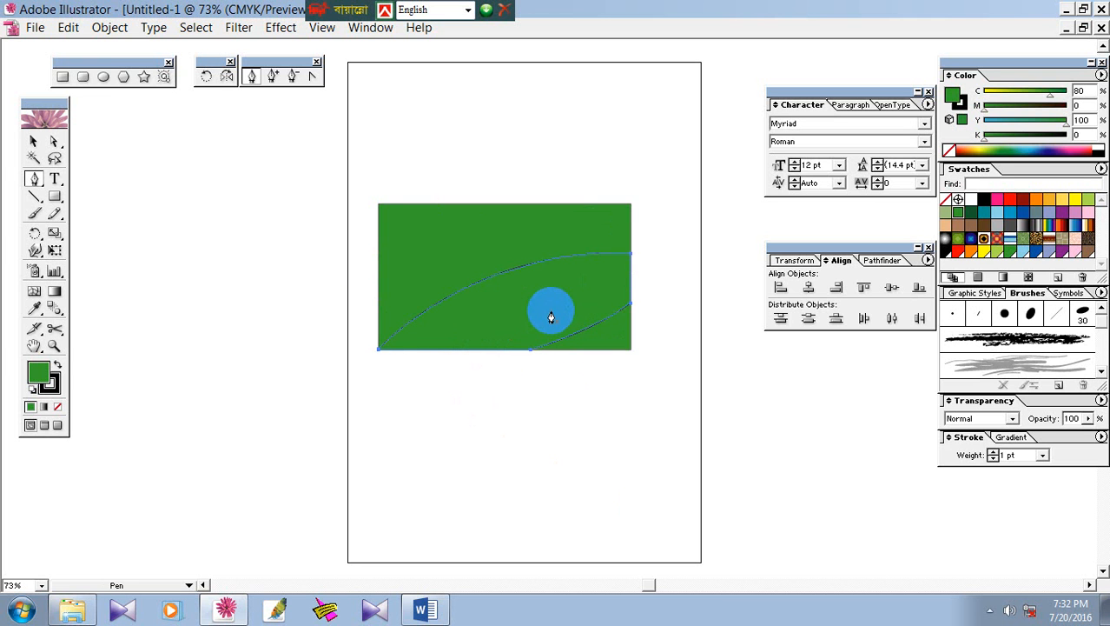
{"action": "key", "text": "Delete"}
{"action": "left_click", "coordinate": [621, 325]}
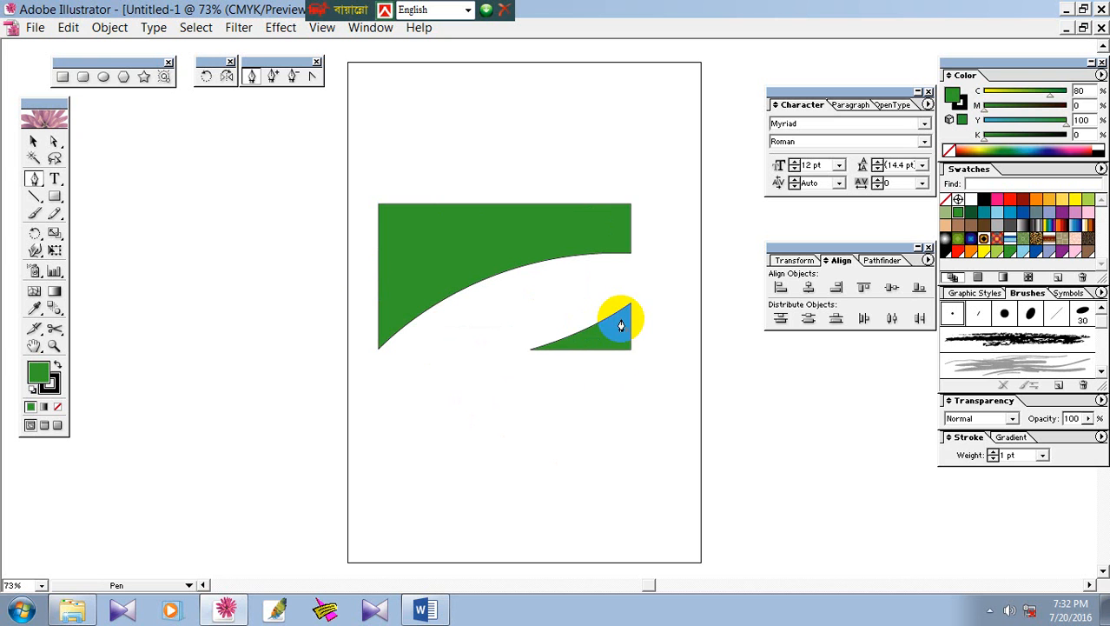
{"action": "left_click_drag", "start_coordinate": [382, 148], "coordinate": [604, 415]}
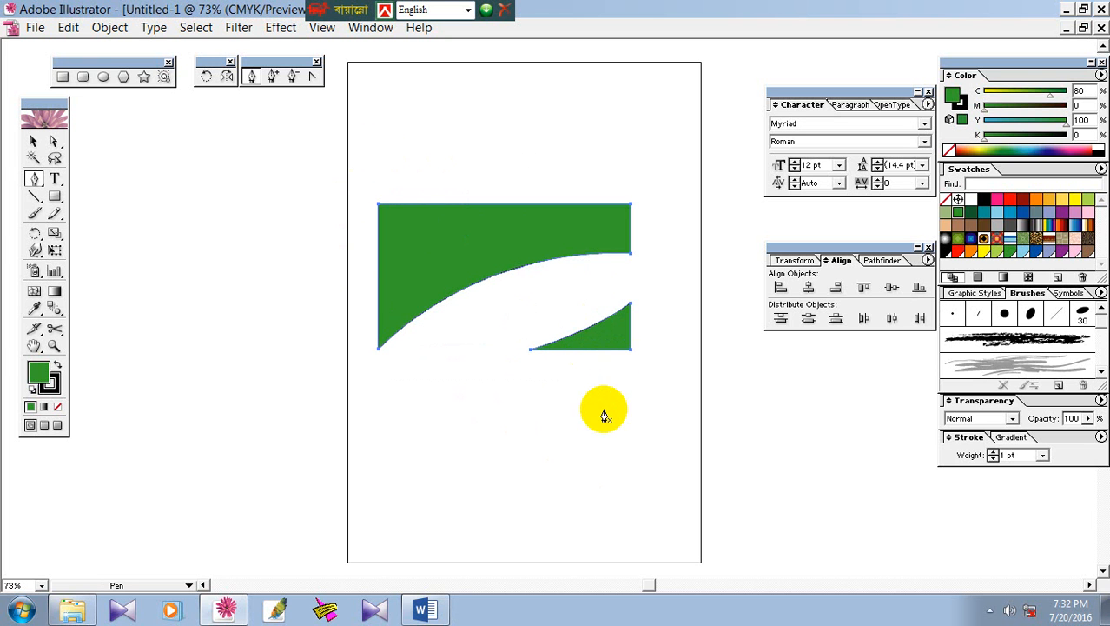
{"action": "left_click", "coordinate": [592, 300], "text": "ctrl"}
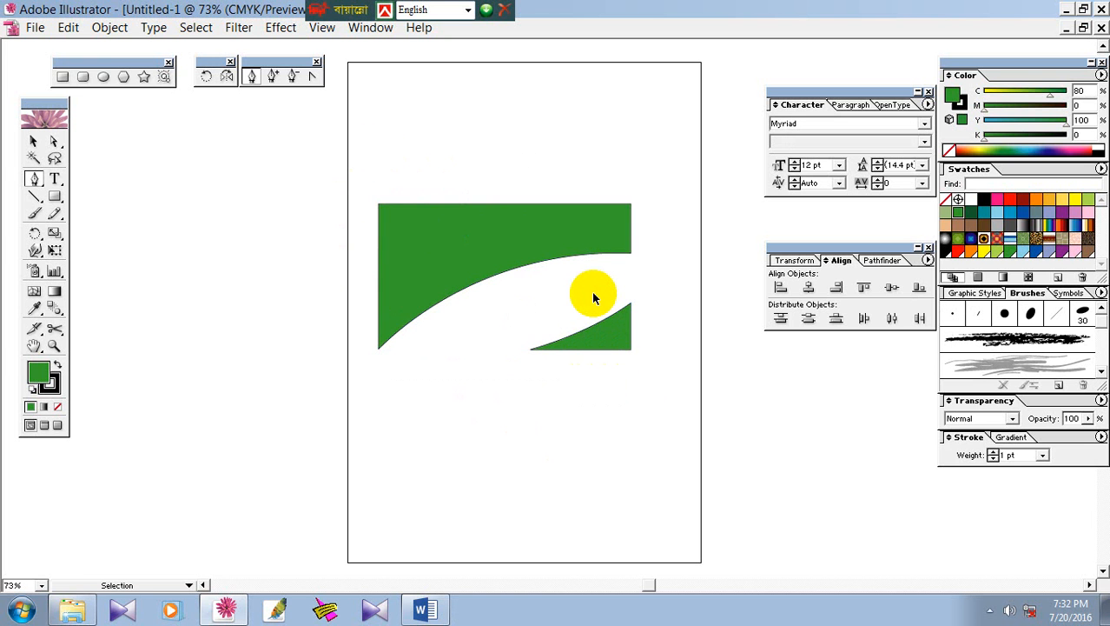
- Draw a circle in the gap between the green pieces, nudged slightly up and right, and fill it with red (M 100, Y 100)
{"action": "left_click", "coordinate": [103, 78]}
{"action": "left_click_drag", "start_coordinate": [479, 283], "coordinate": [549, 352]}
{"action": "key", "text": "Up"}
{"action": "key", "text": "Up"}
{"action": "key", "text": "Up"}
{"action": "key", "text": "Up"}
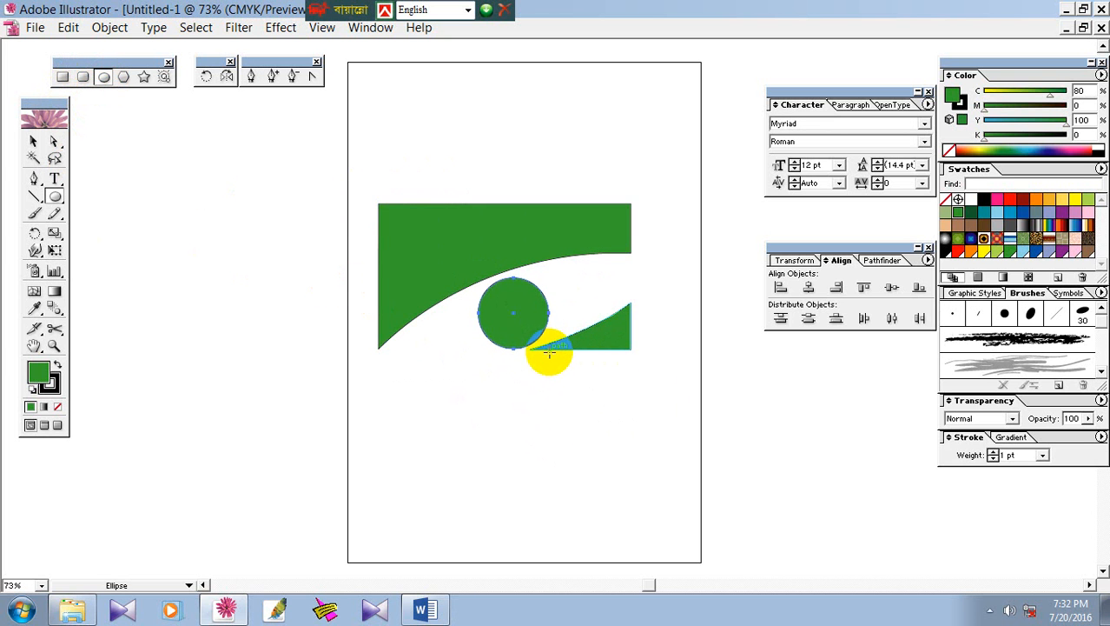
{"action": "key", "text": "Right"}
{"action": "key", "text": "Right"}
{"action": "key", "text": "Right"}
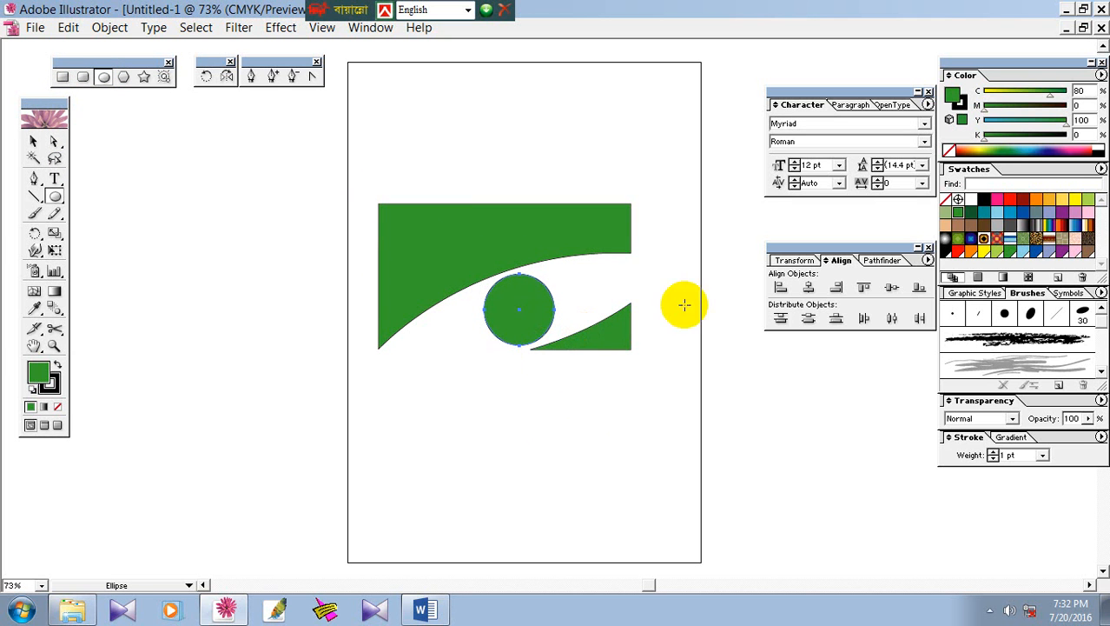
{"action": "left_click", "coordinate": [1010, 203]}
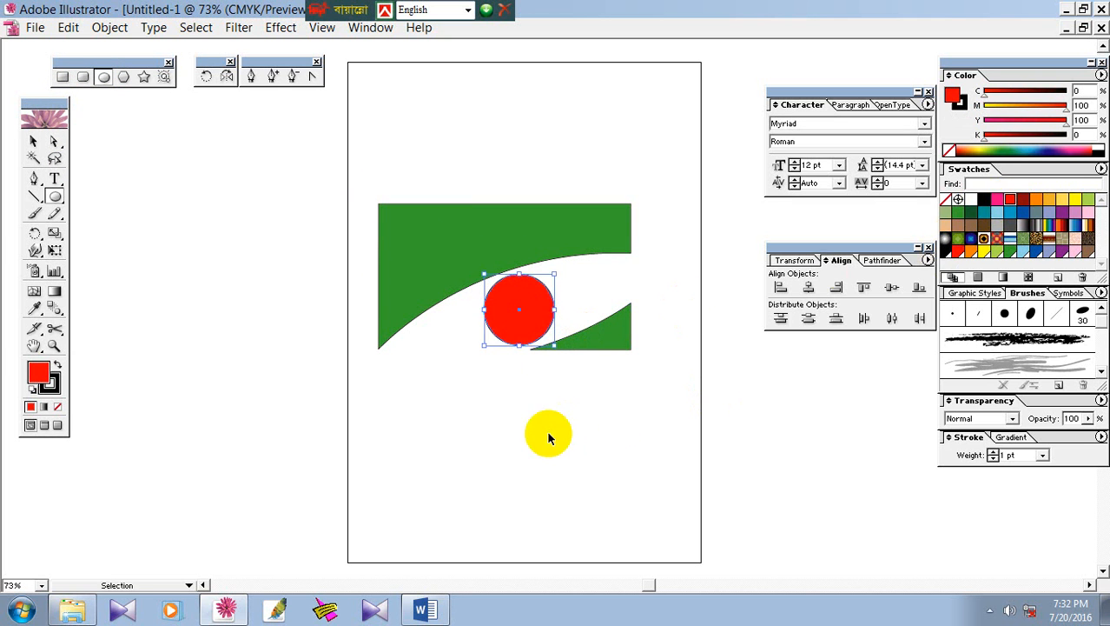
- Draw a closed curved Pen path over the lower middle of the red circle, flared at its base below the circle
{"action": "left_click", "coordinate": [534, 434], "text": "ctrl"}
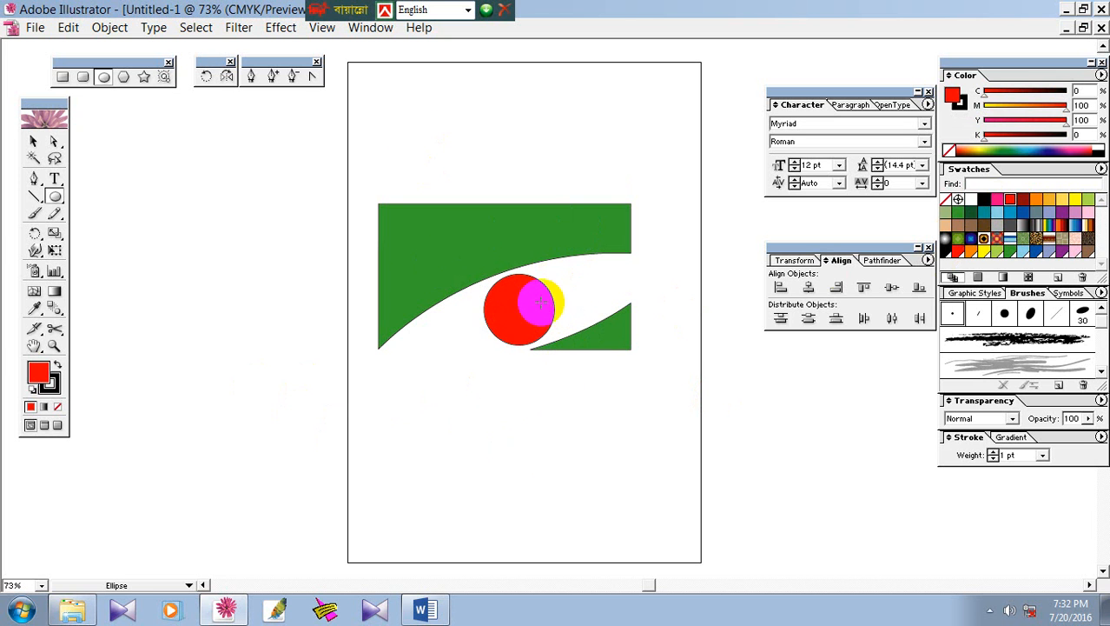
{"action": "left_click", "coordinate": [519, 300], "text": "ctrl"}
{"action": "left_click", "coordinate": [574, 291], "text": "ctrl"}
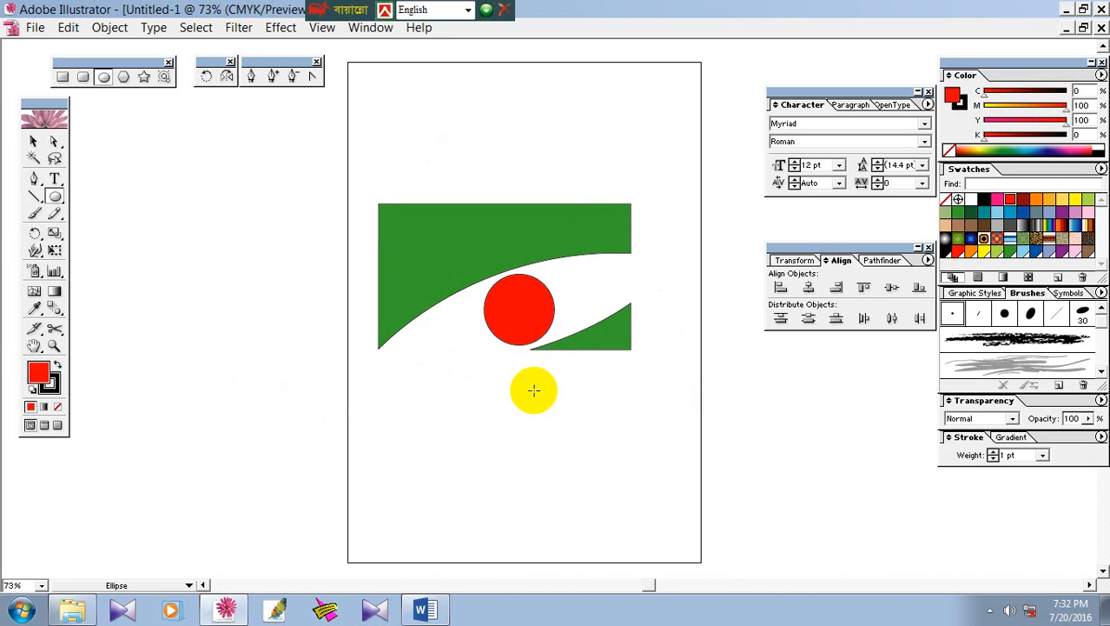
{"action": "left_click", "coordinate": [251, 77]}
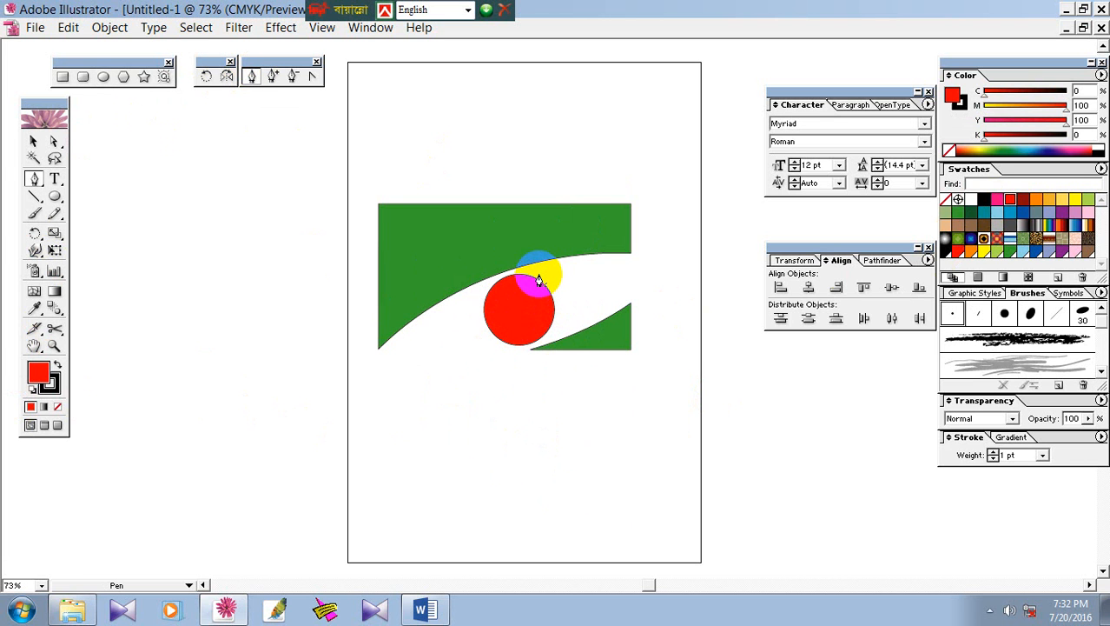
{"action": "left_click", "coordinate": [535, 289]}
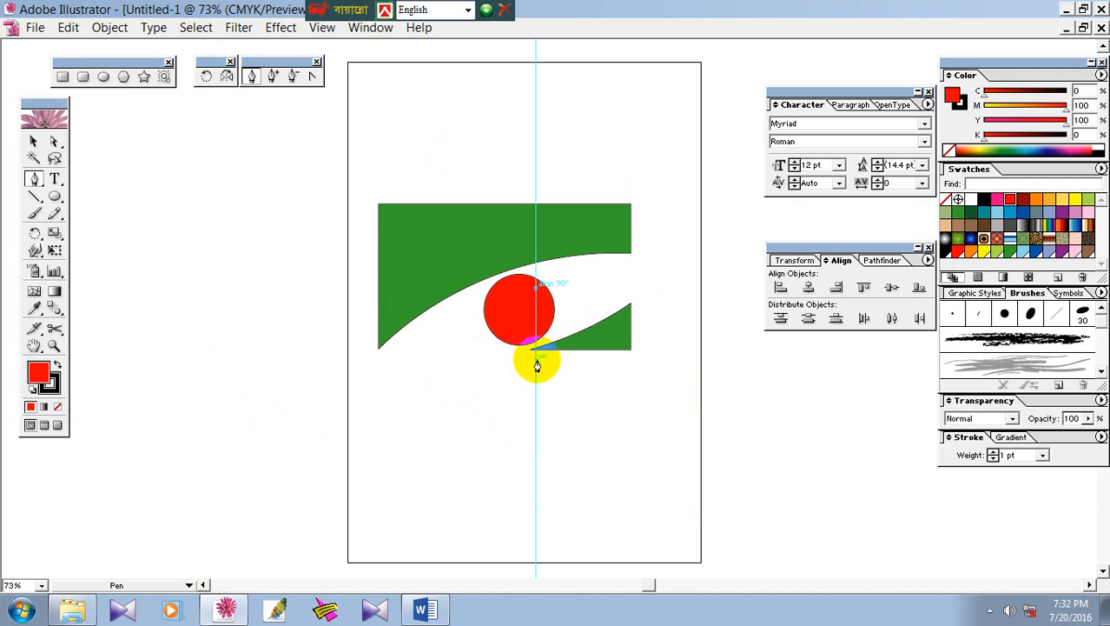
{"action": "left_click_drag", "start_coordinate": [537, 349], "coordinate": [552, 389]}
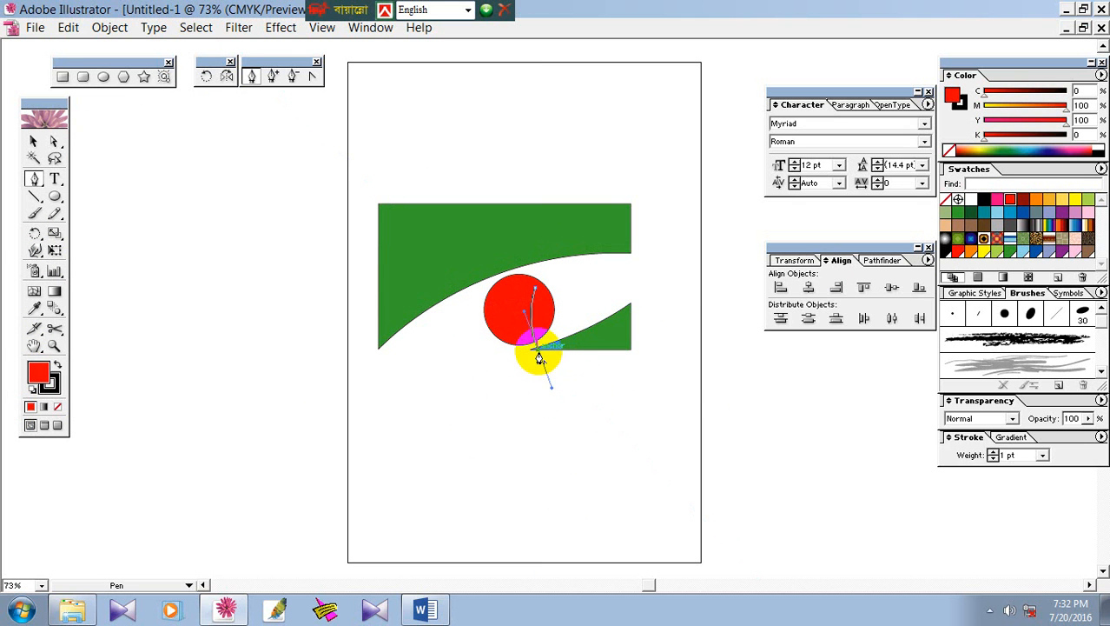
{"action": "left_click", "coordinate": [537, 349]}
{"action": "left_click_drag", "start_coordinate": [494, 349], "coordinate": [497, 351]}
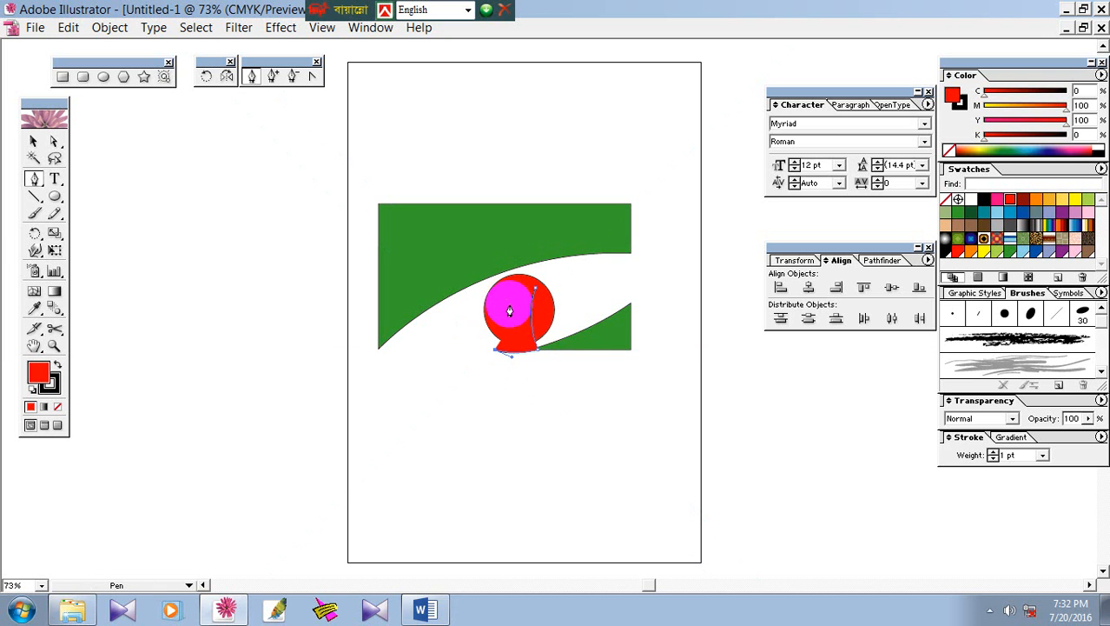
{"action": "left_click", "coordinate": [495, 248]}
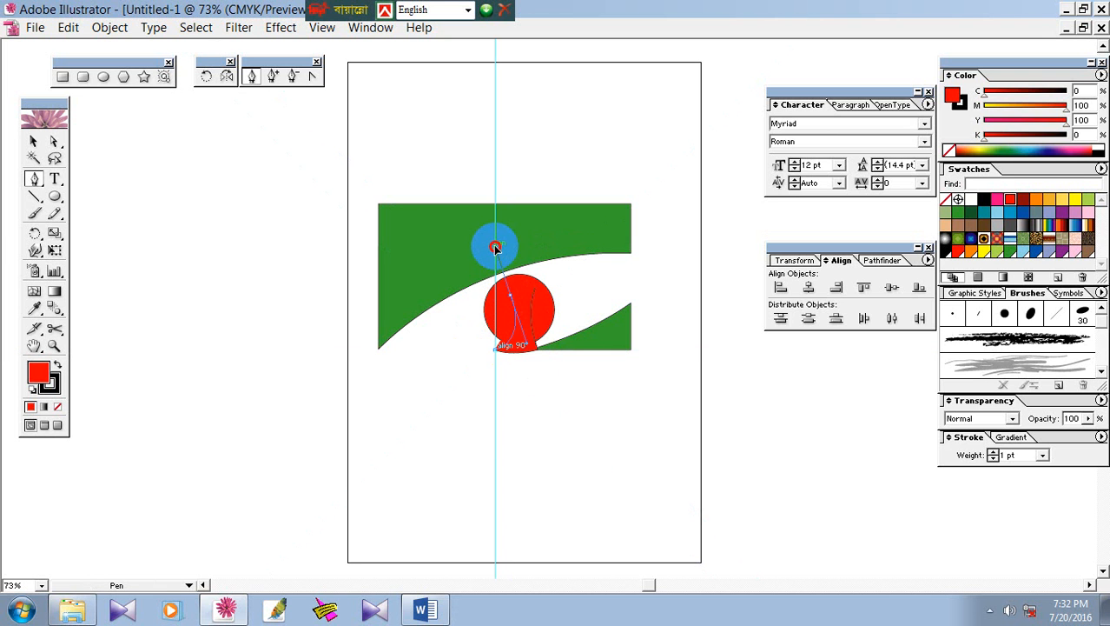
{"action": "left_click_drag", "start_coordinate": [495, 247], "coordinate": [498, 254]}
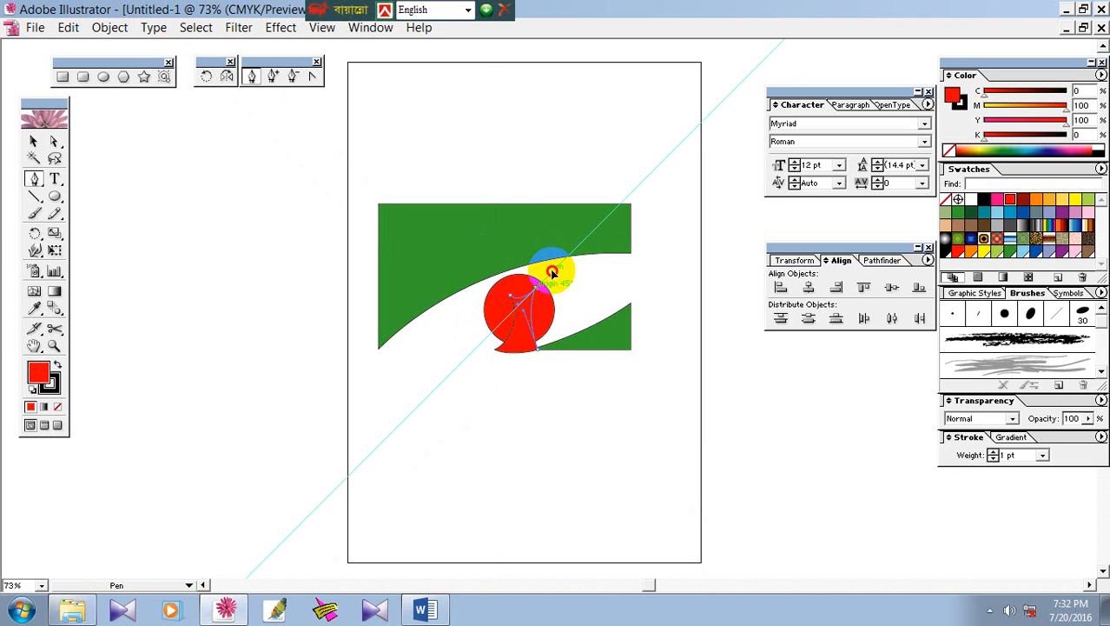
{"action": "left_click_drag", "start_coordinate": [552, 272], "coordinate": [552, 273]}
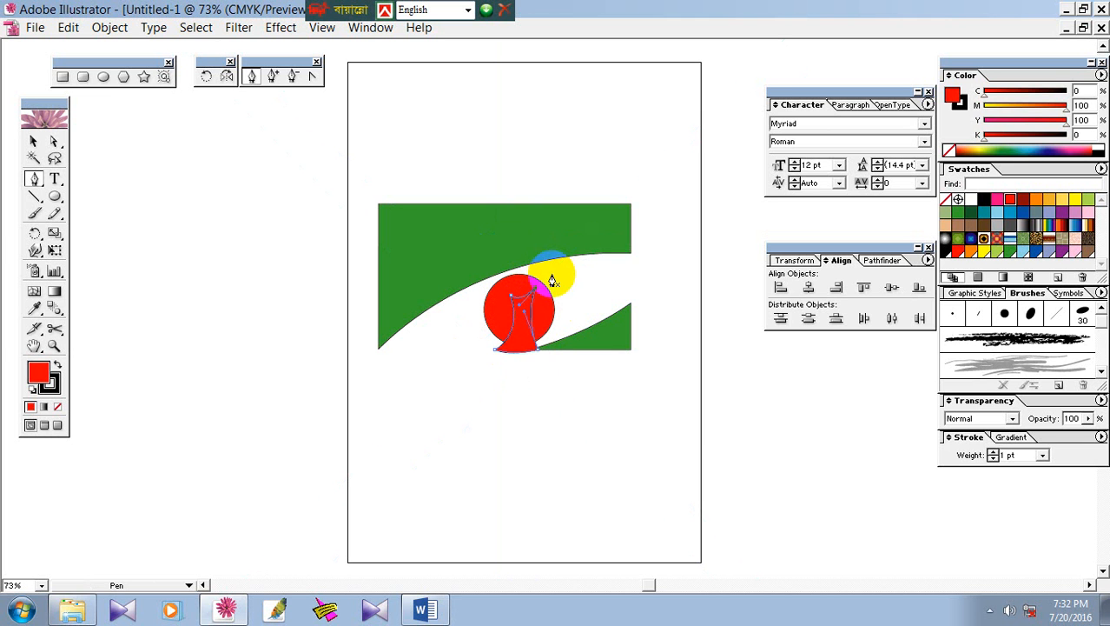
- Divide the red circle with the curved path using Divide Objects Below and delete the middle piece
{"action": "left_click", "coordinate": [111, 29]}
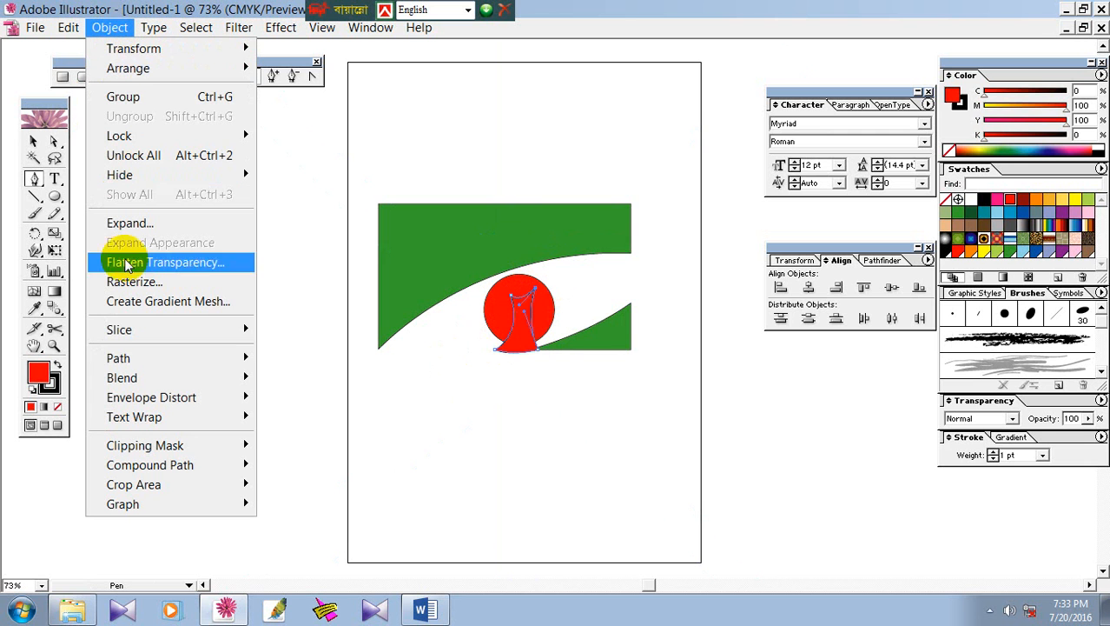
{"action": "mouse_move", "coordinate": [121, 359]}
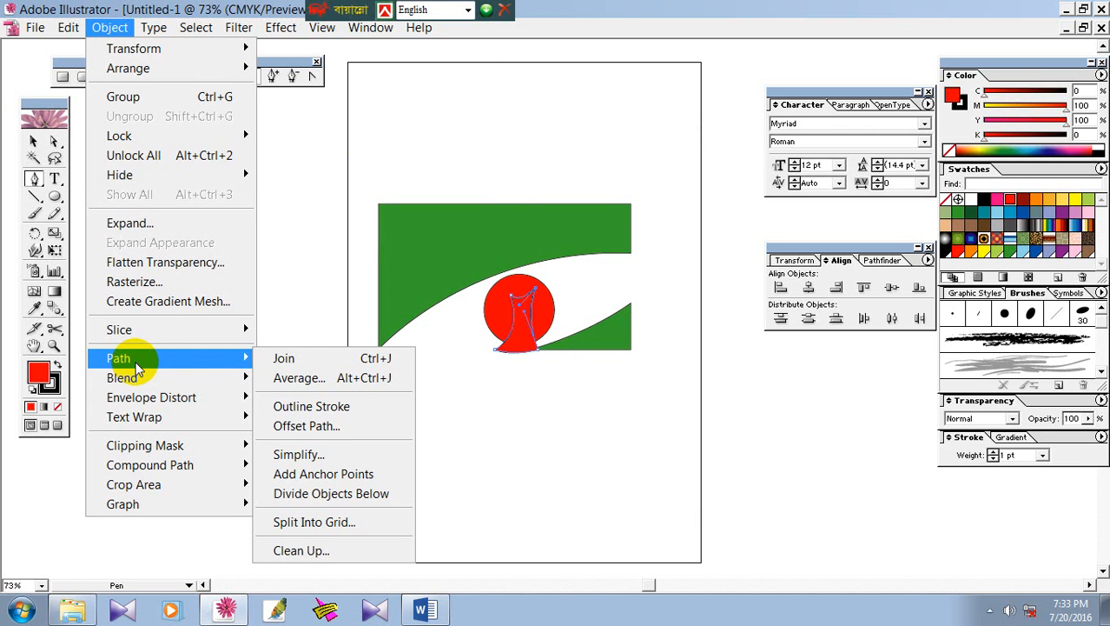
{"action": "left_click", "coordinate": [306, 494]}
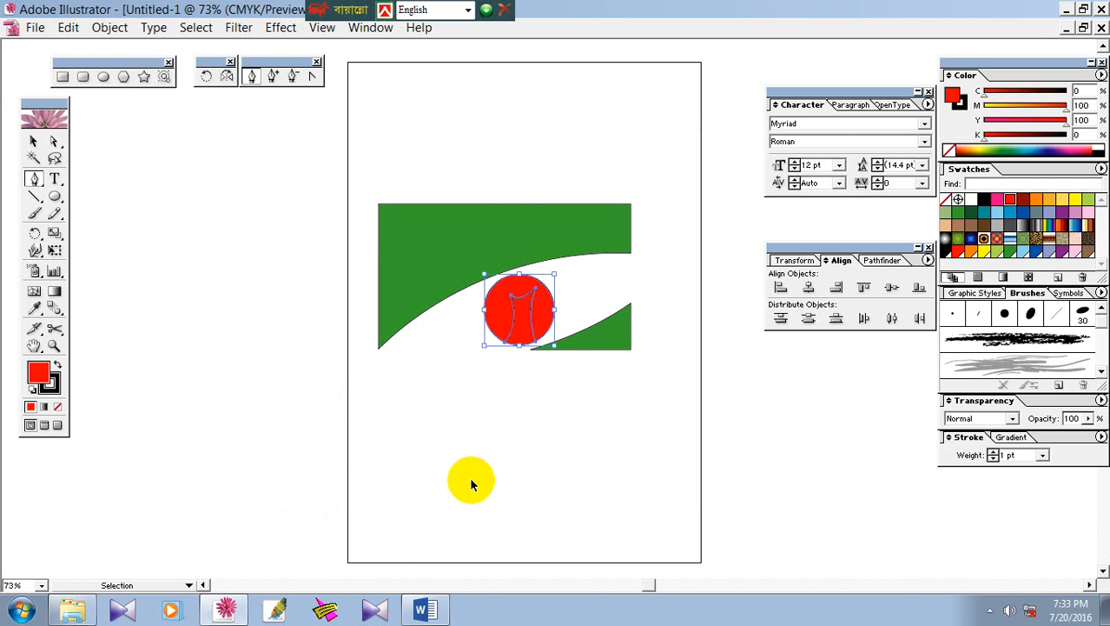
{"action": "key", "text": "Delete"}
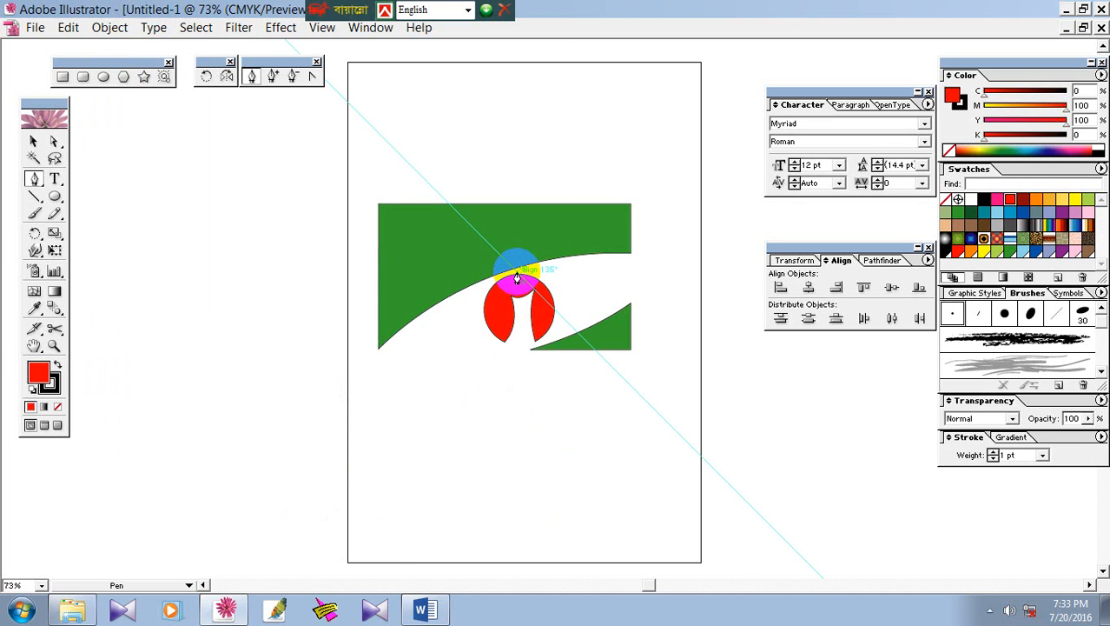
- Cut a small curved notch into the top of the red shape with a Pen path and Divide Objects Below, removing the cut piece
{"action": "left_click_drag", "start_coordinate": [514, 272], "coordinate": [569, 243]}
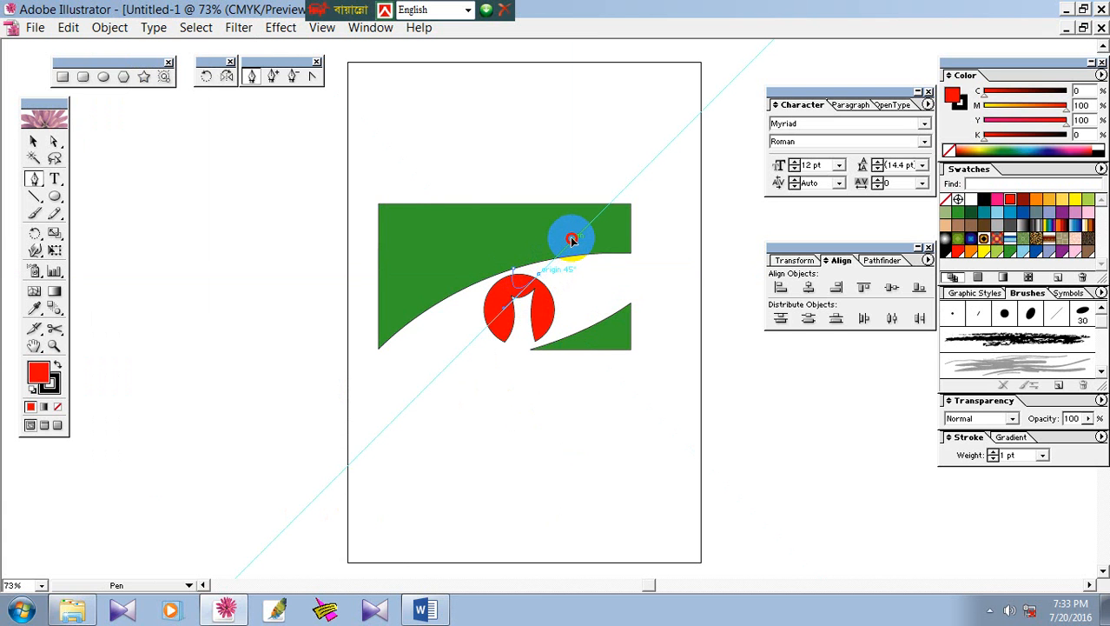
{"action": "left_click_drag", "start_coordinate": [572, 240], "coordinate": [572, 241]}
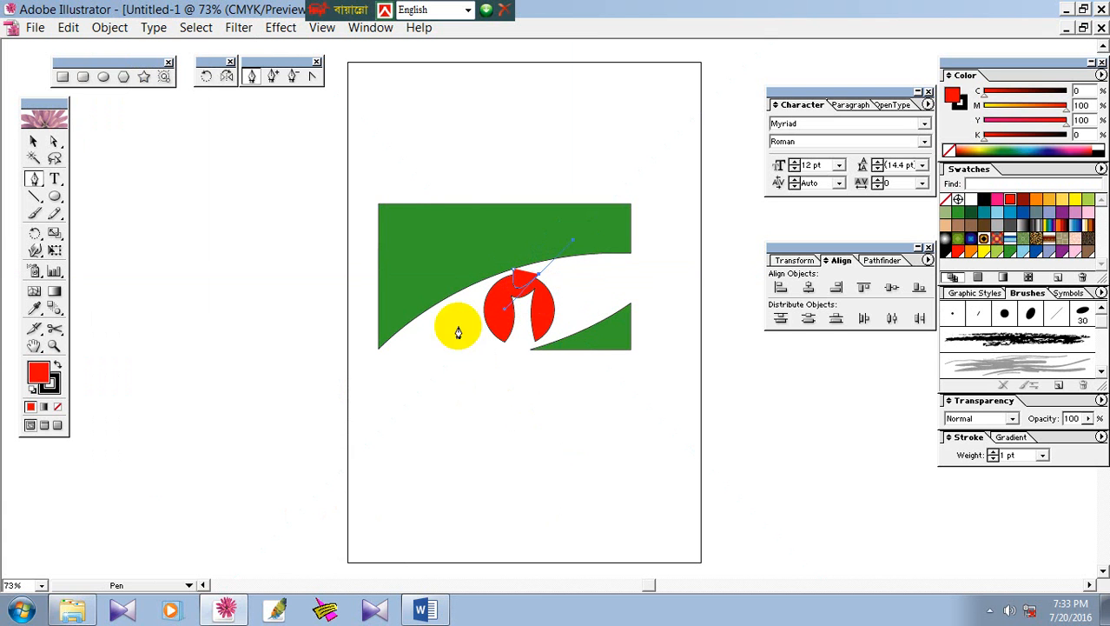
{"action": "left_click", "coordinate": [110, 31]}
{"action": "mouse_move", "coordinate": [141, 359]}
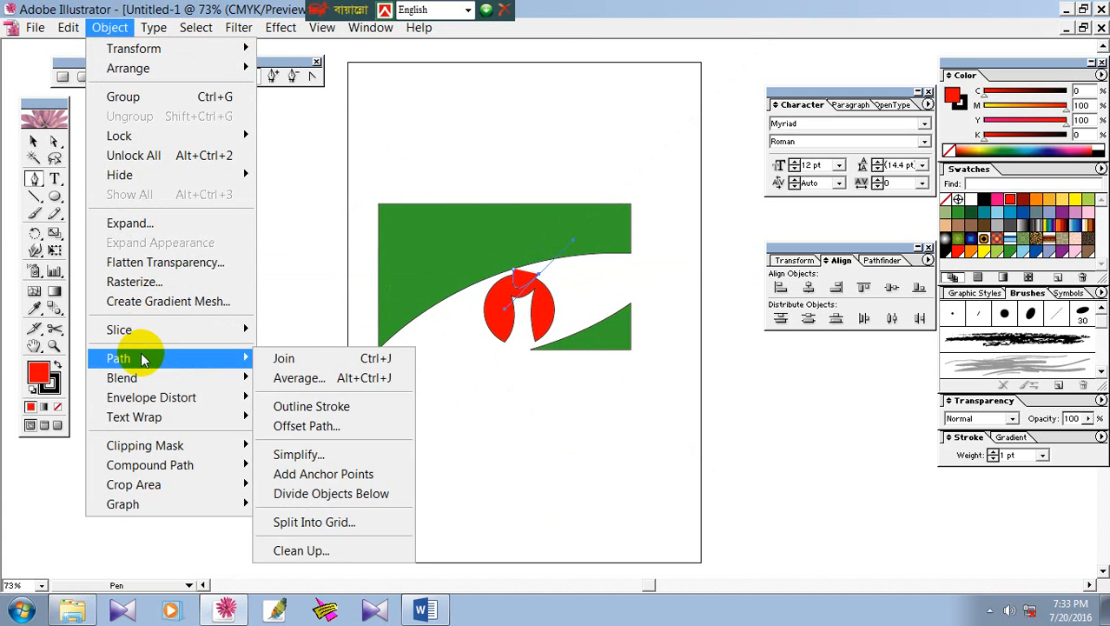
{"action": "left_click", "coordinate": [343, 494]}
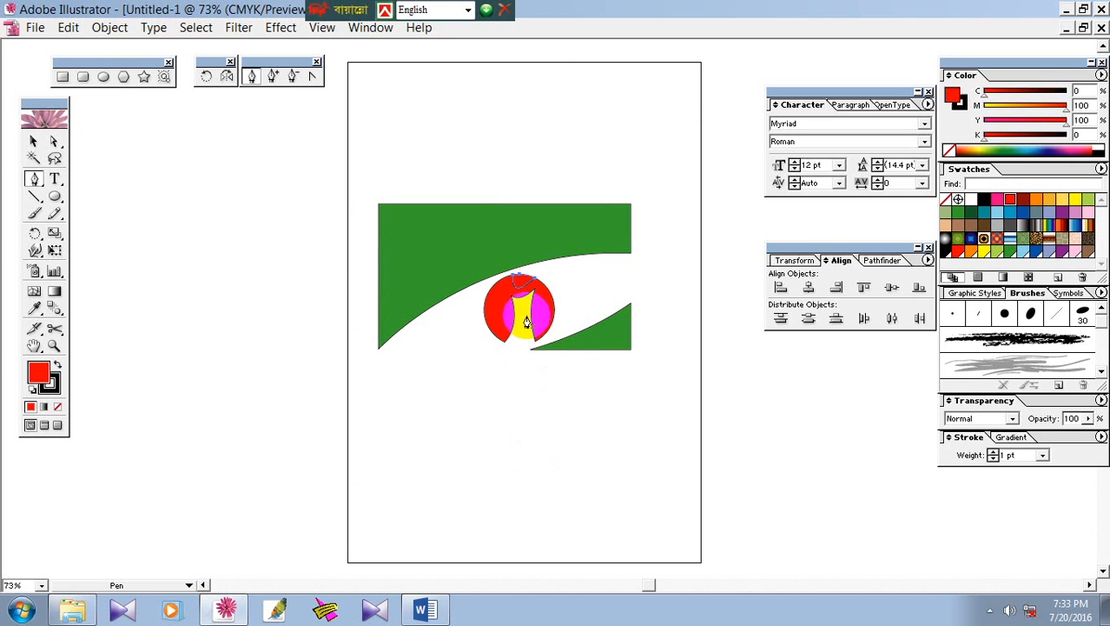
{"action": "left_click_drag", "start_coordinate": [527, 339], "coordinate": [568, 448]}
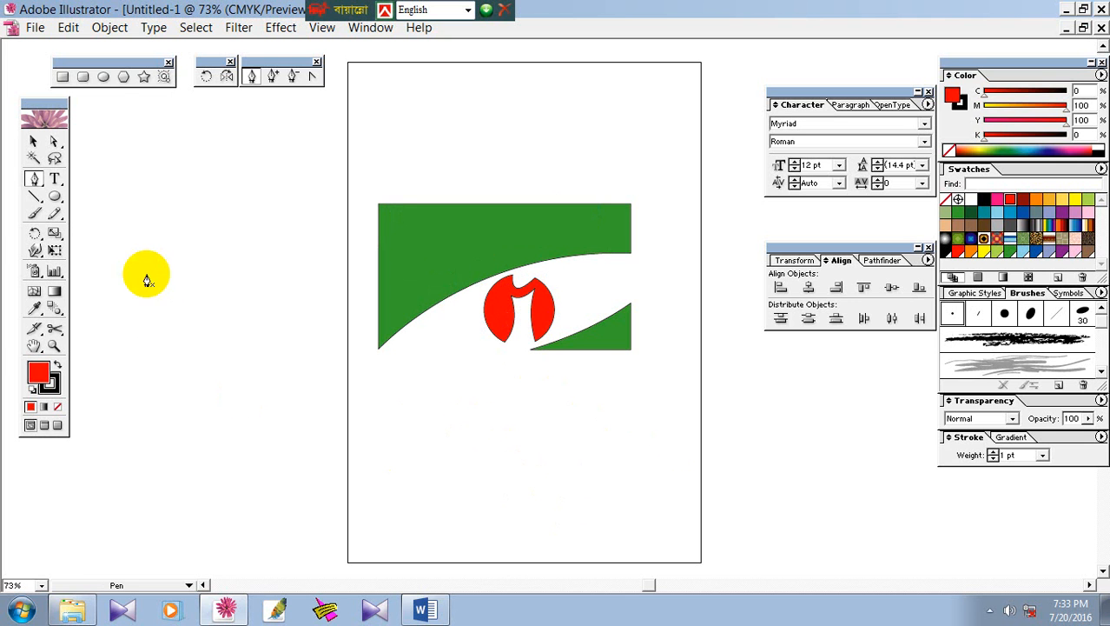
- Start a text line on the page below the green and red shapes with a 72 pt size
{"action": "left_click", "coordinate": [54, 179]}
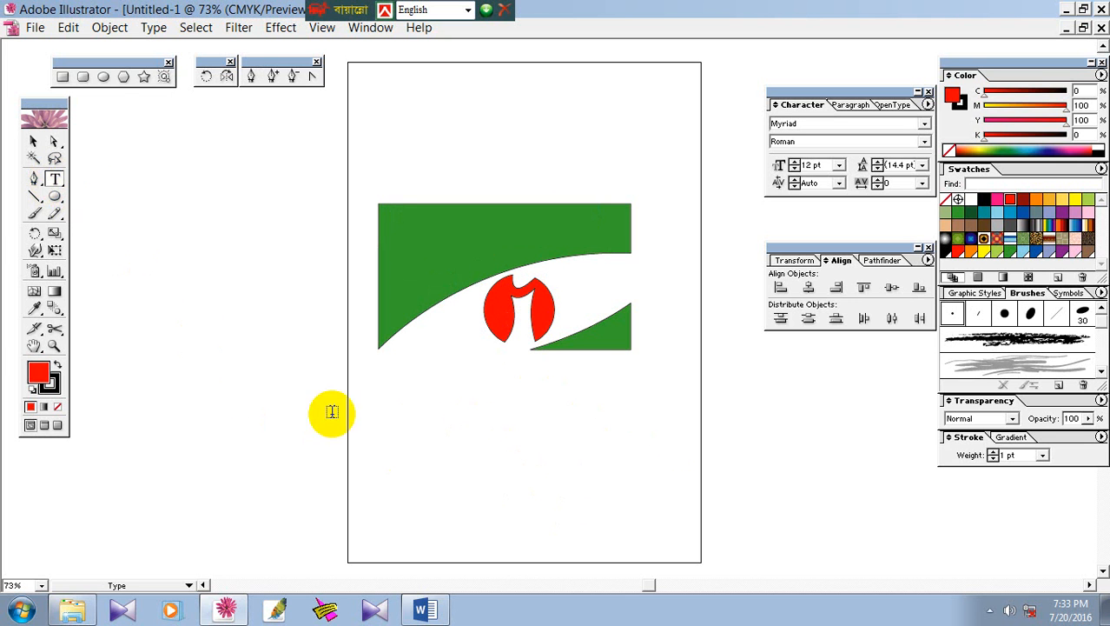
{"action": "left_click", "coordinate": [398, 442]}
{"action": "right_click", "coordinate": [397, 443]}
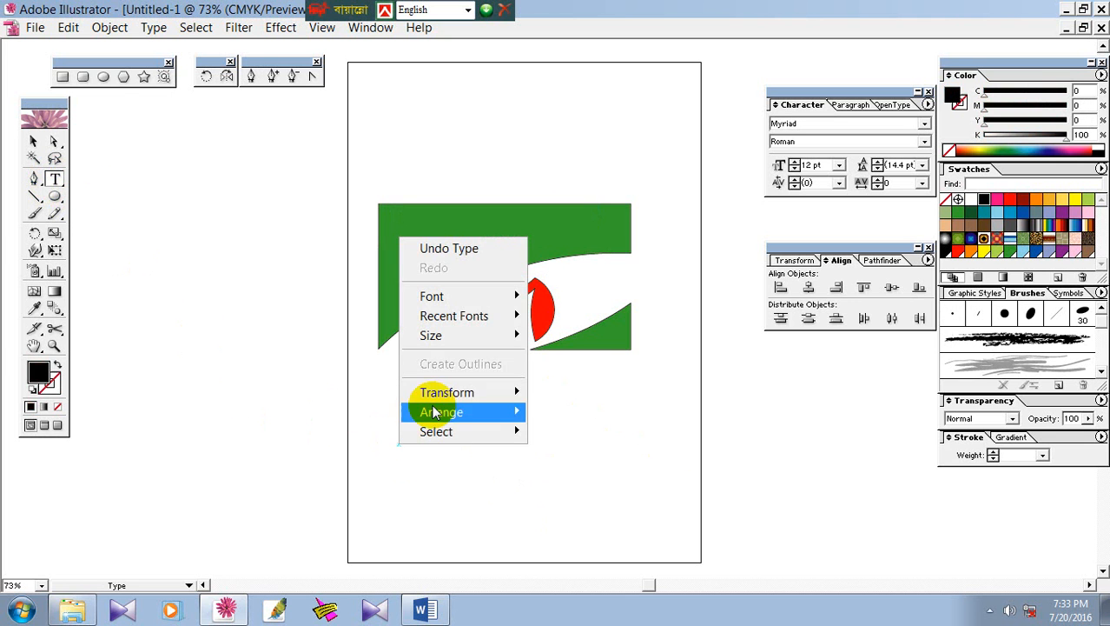
{"action": "mouse_move", "coordinate": [448, 335]}
{"action": "left_click", "coordinate": [559, 335]}
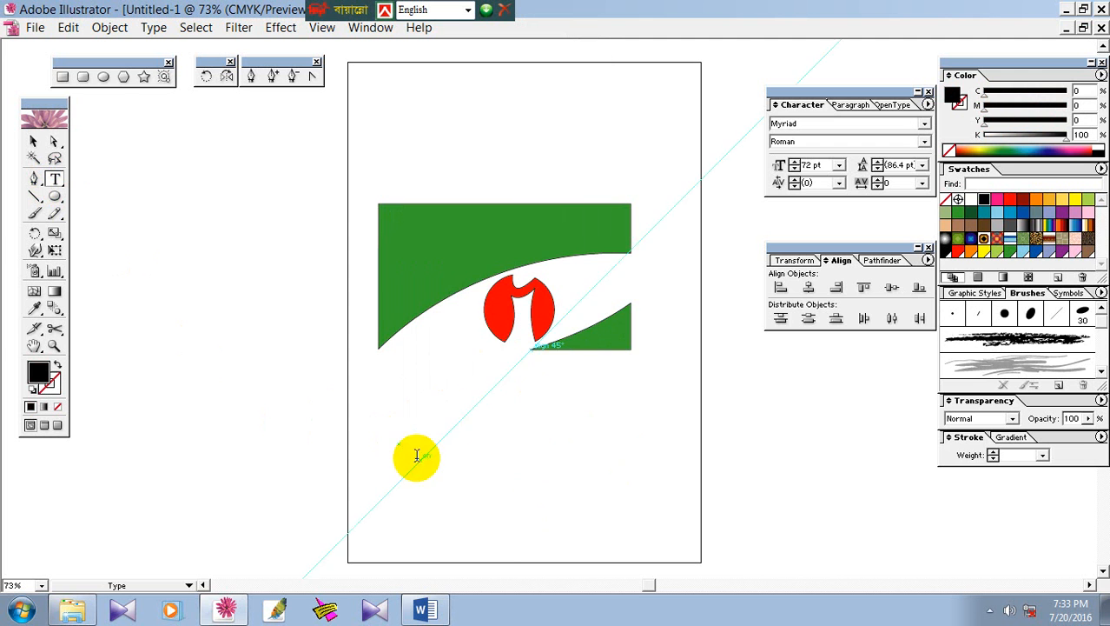
- Set the text font to Arial Bold and enter CHANNEL
{"action": "right_click", "coordinate": [403, 446]}
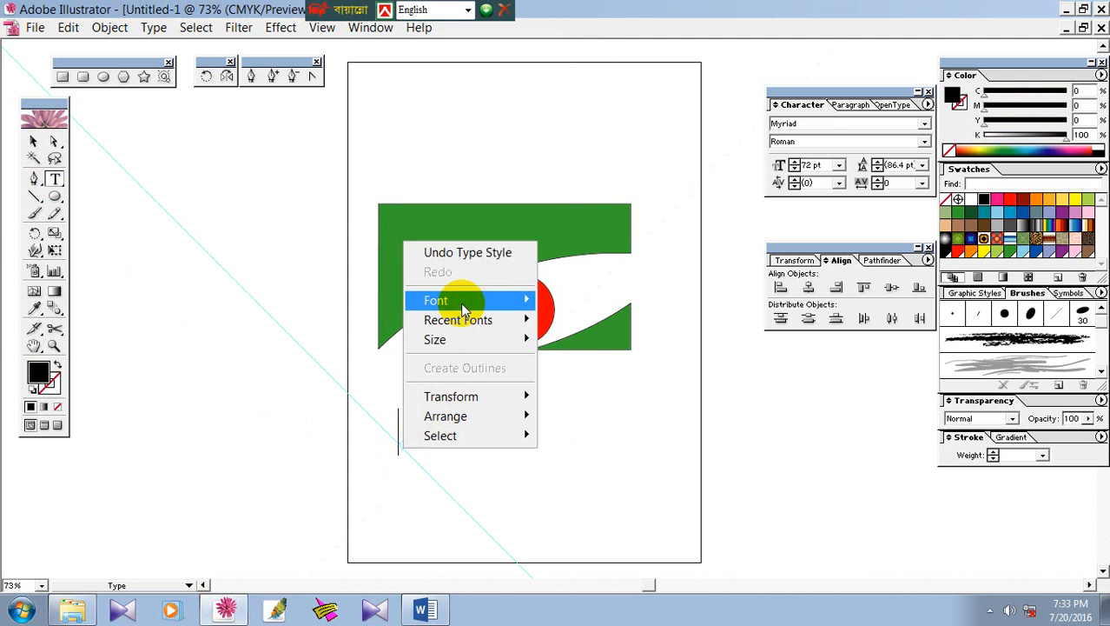
{"action": "mouse_move", "coordinate": [471, 300]}
{"action": "mouse_move", "coordinate": [629, 165]}
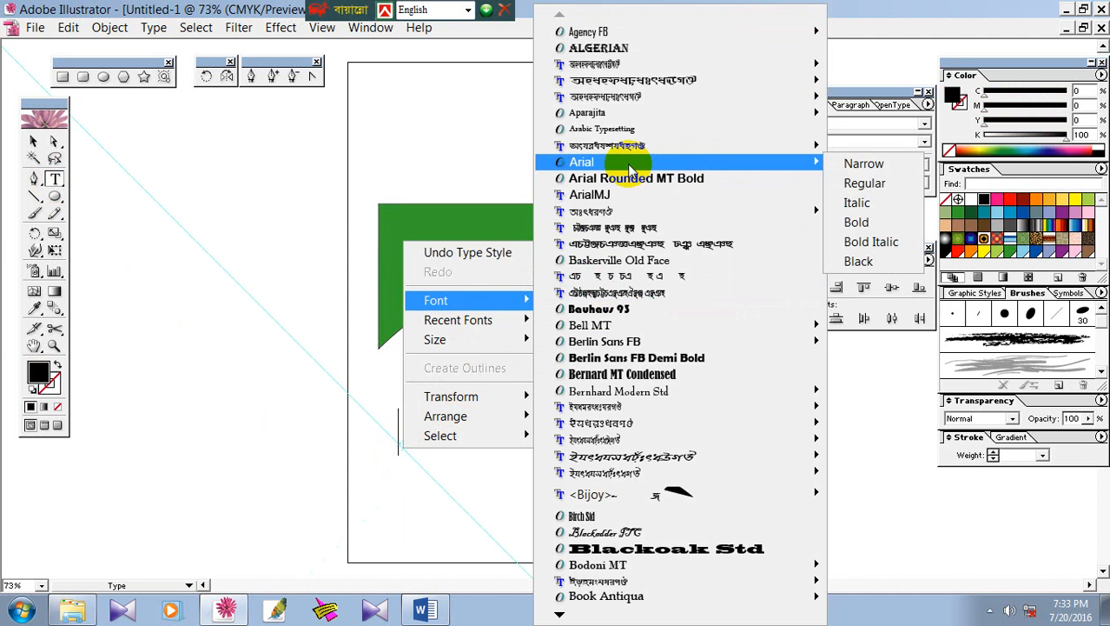
{"action": "left_click", "coordinate": [871, 235]}
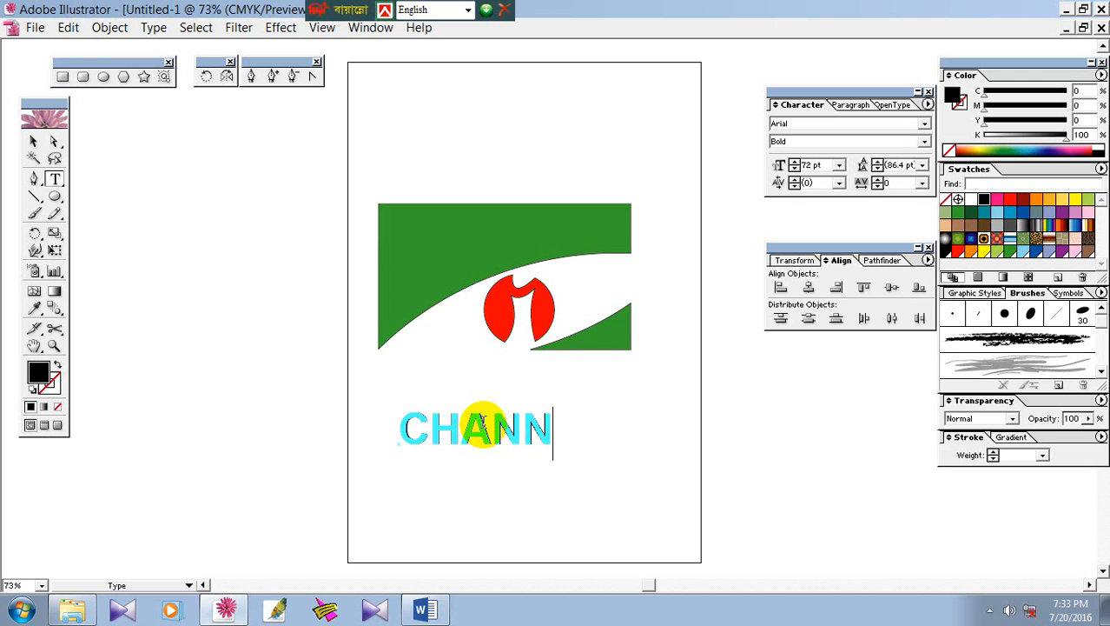
{"action": "left_click", "coordinate": [526, 475], "text": "ctrl"}
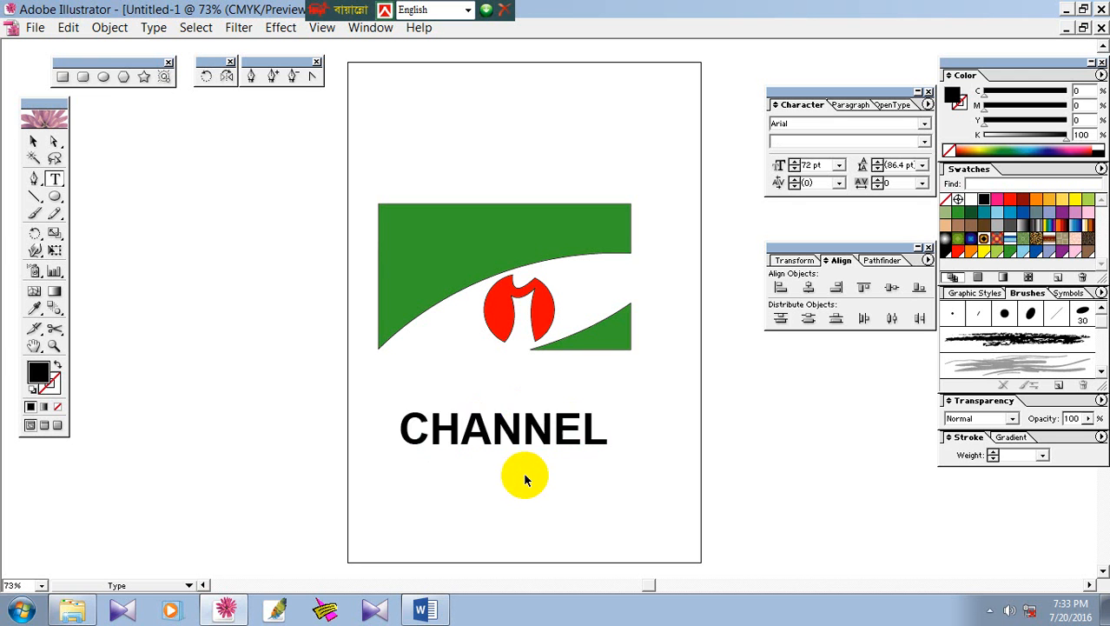
- Move the CHANNEL text onto the upper green piece and enlarge it to about 100.68 pt, spanning the piece's width
{"action": "left_click", "coordinate": [523, 432], "text": "ctrl"}
{"action": "left_click_drag", "start_coordinate": [526, 430], "coordinate": [510, 234]}
{"action": "left_click_drag", "start_coordinate": [588, 253], "coordinate": [631, 225]}
{"action": "left_click_drag", "start_coordinate": [525, 232], "coordinate": [510, 278]}
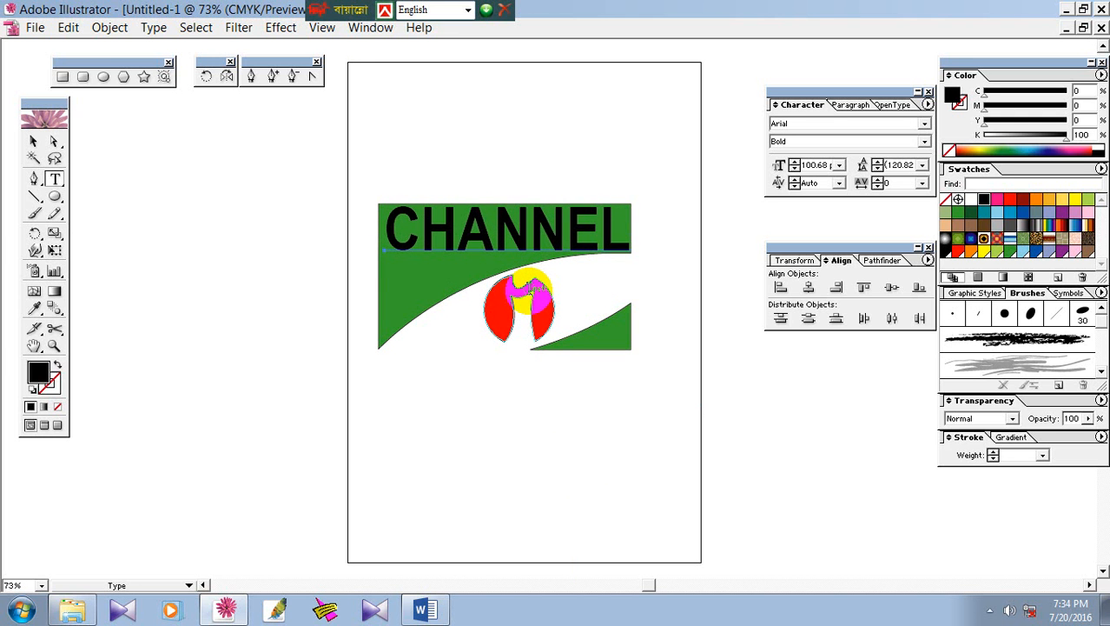
- Fill the CHANNEL text with white and deselect it
{"action": "left_click_drag", "start_coordinate": [530, 288], "coordinate": [960, 199]}
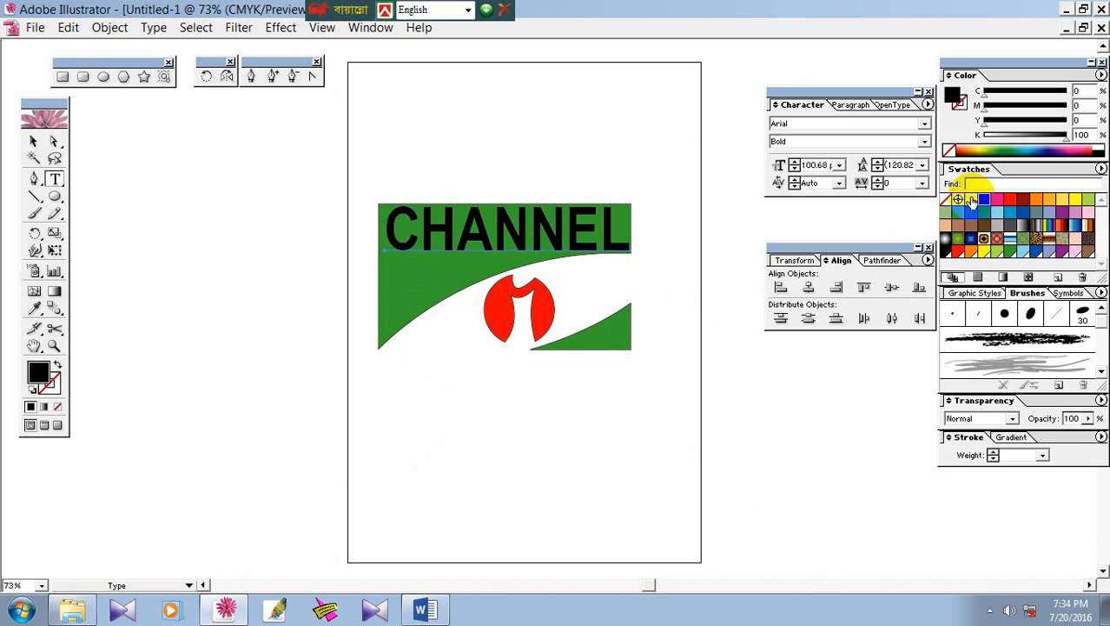
{"action": "left_click", "coordinate": [972, 200]}
{"action": "left_click", "coordinate": [521, 450]}
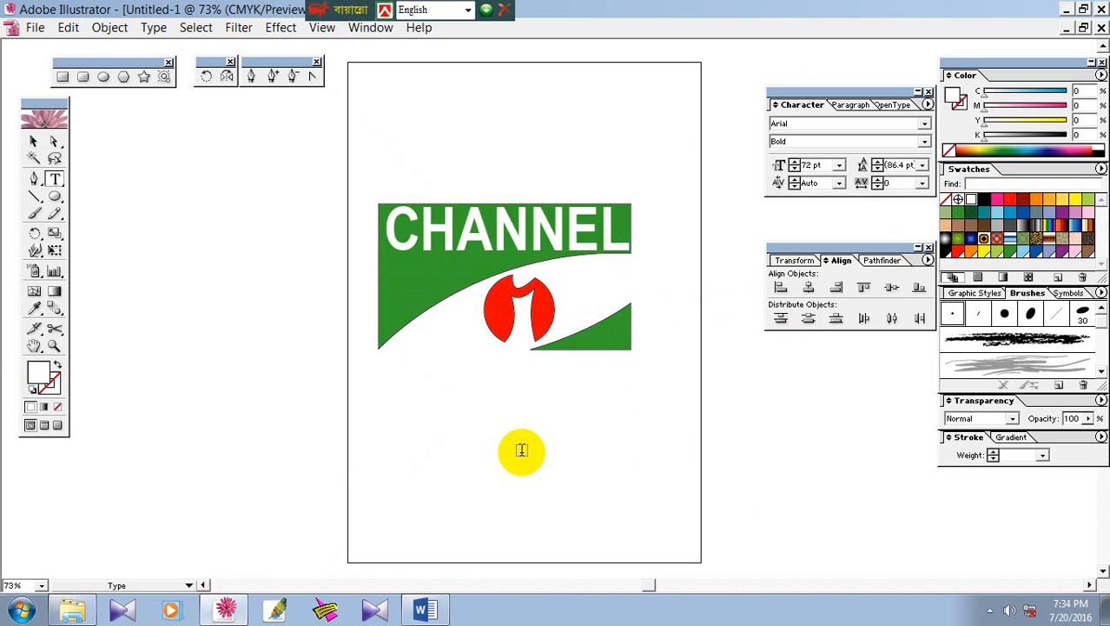
- Unlock the locked green pieces and deselect them
{"action": "left_click_drag", "start_coordinate": [377, 137], "coordinate": [653, 415]}
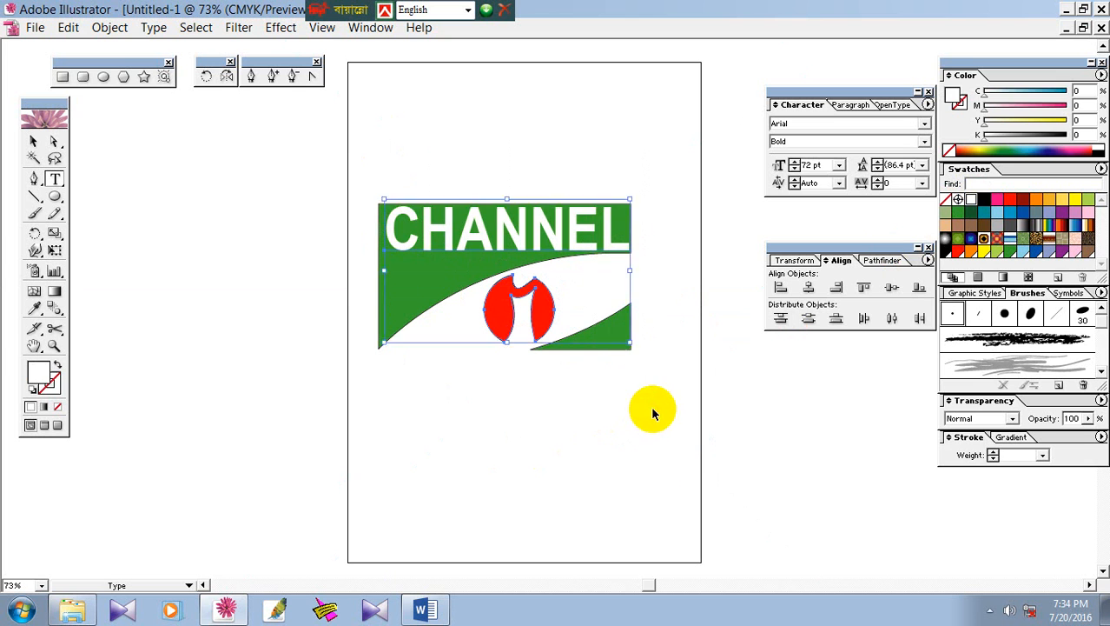
{"action": "left_click", "coordinate": [573, 445]}
{"action": "key", "text": "v"}
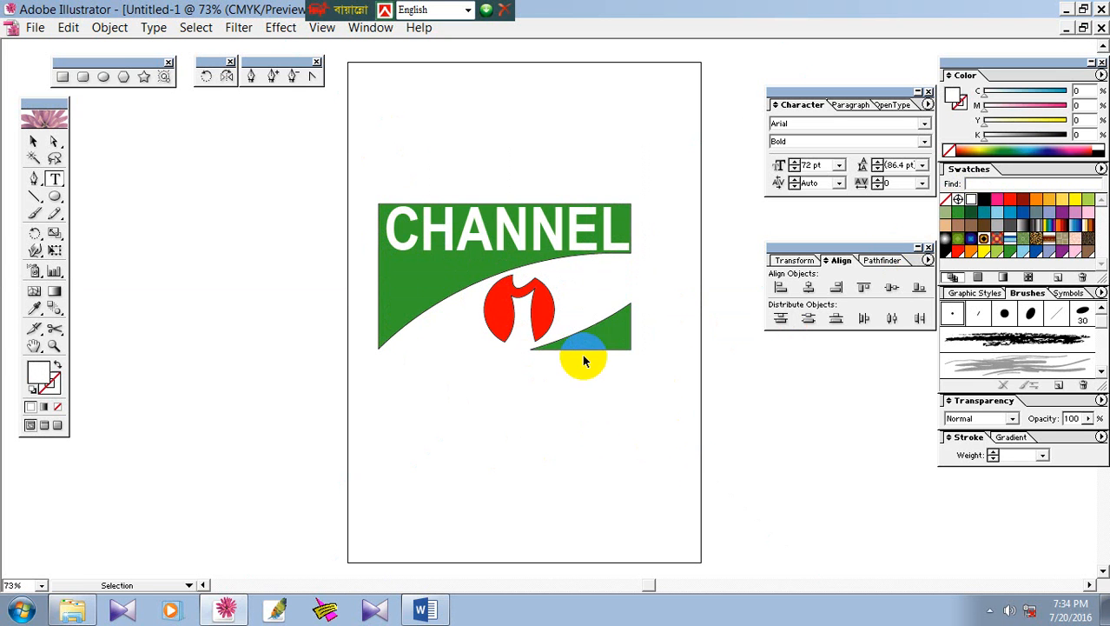
{"action": "key", "text": "t"}
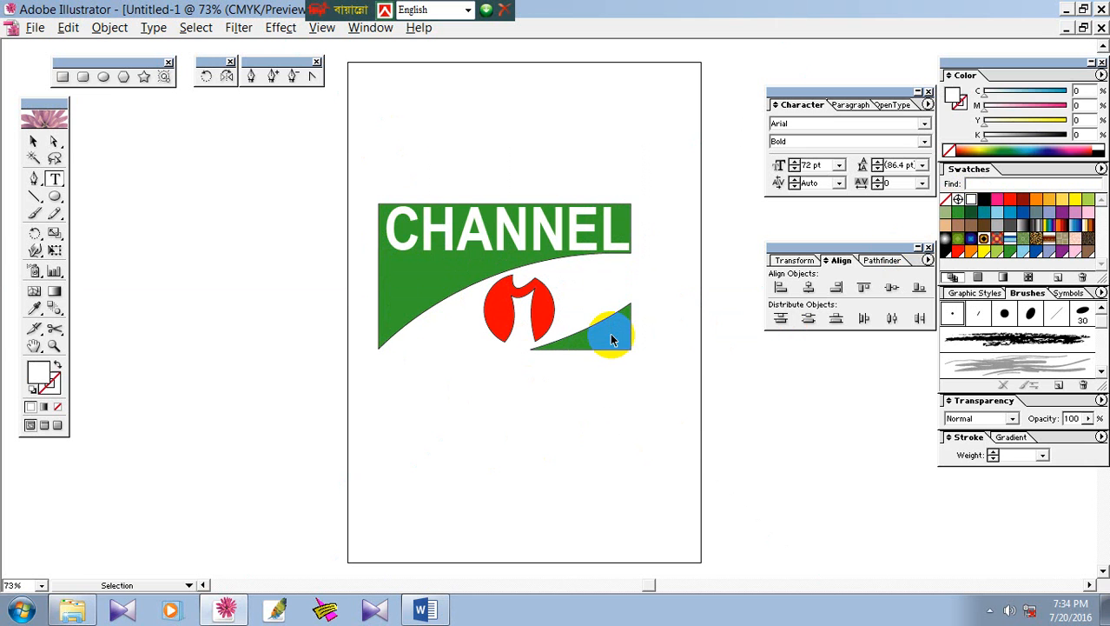
{"action": "left_click", "coordinate": [612, 339], "text": "ctrl"}
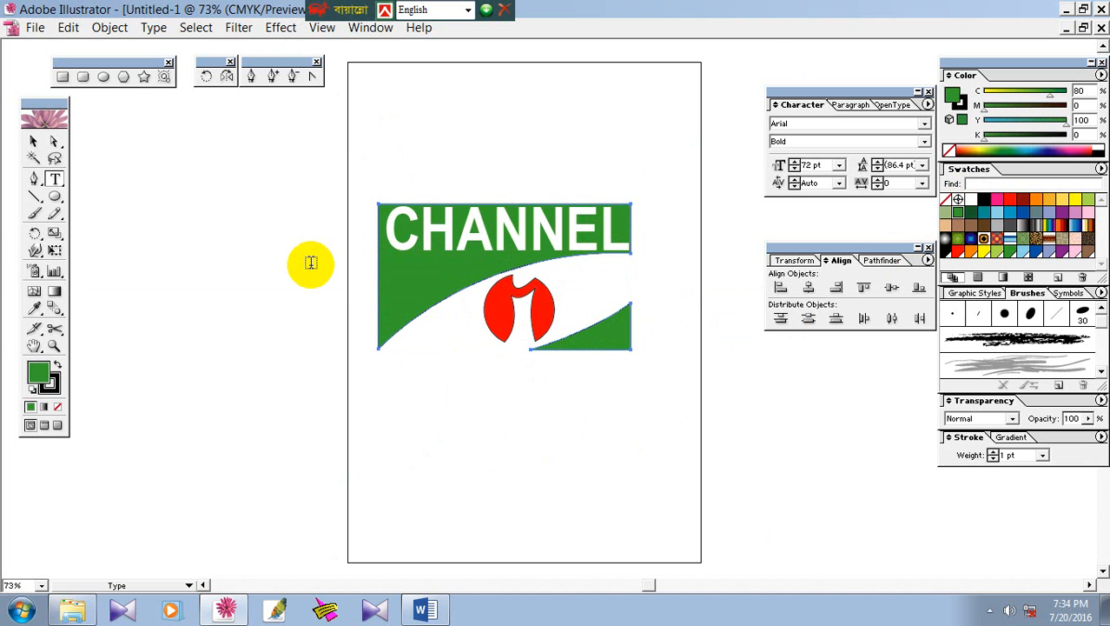
{"action": "left_click", "coordinate": [99, 33]}
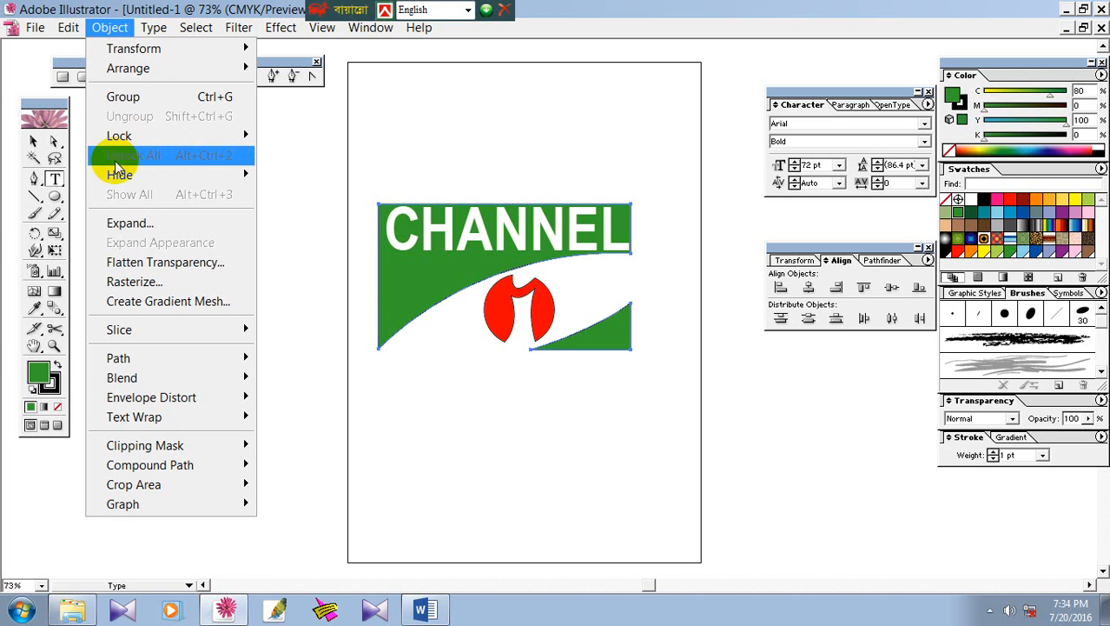
{"action": "left_click", "coordinate": [567, 155]}
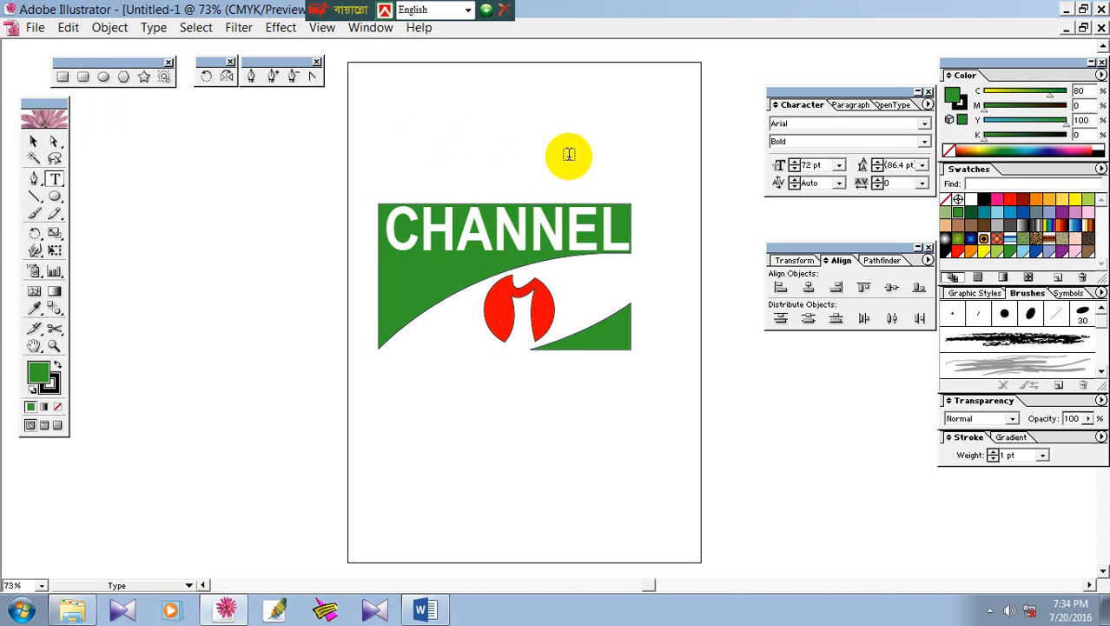
- Group the green pieces, red pieces and CHANNEL text together and deselect the artwork
{"action": "left_click_drag", "start_coordinate": [384, 161], "coordinate": [619, 378]}
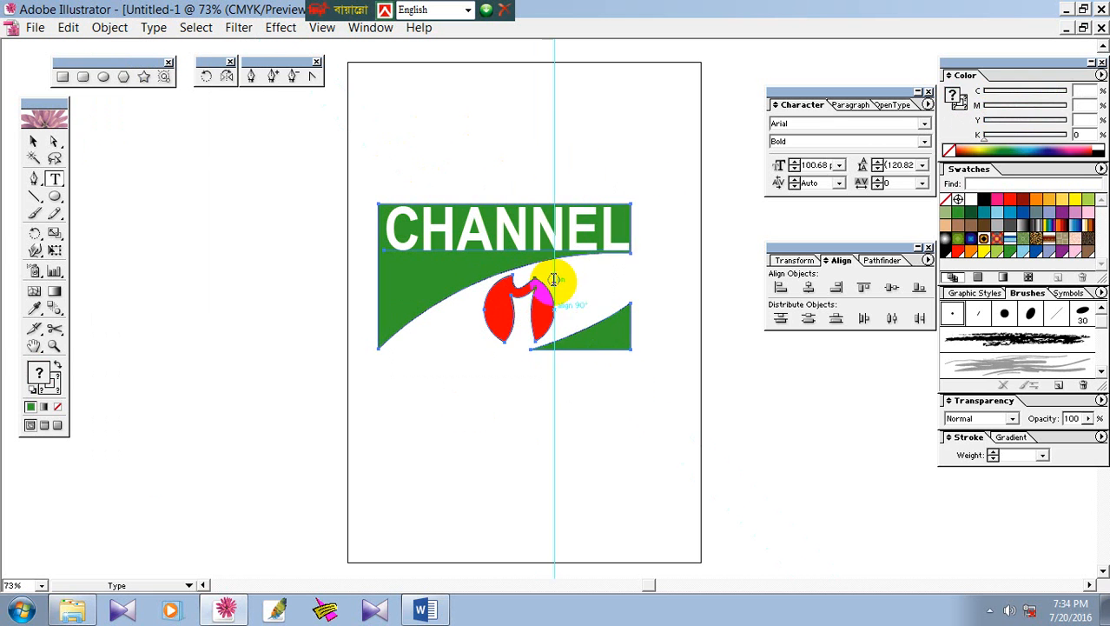
{"action": "right_click", "coordinate": [533, 245]}
{"action": "left_click", "coordinate": [573, 302]}
{"action": "left_click", "coordinate": [533, 409]}
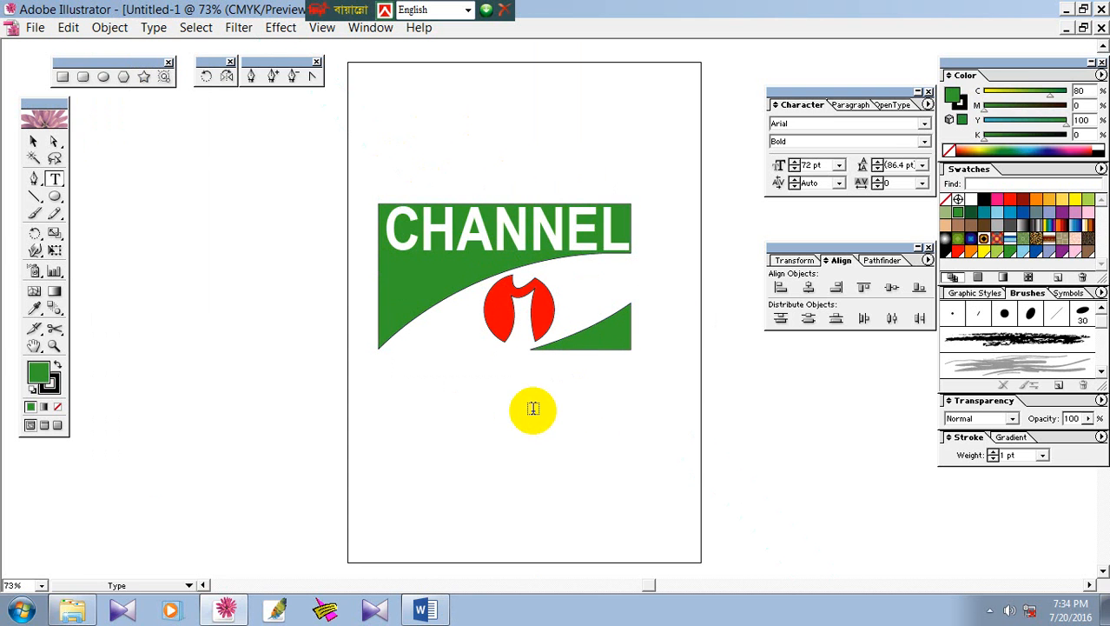
{"action": "left_click_drag", "start_coordinate": [386, 116], "coordinate": [654, 384]}
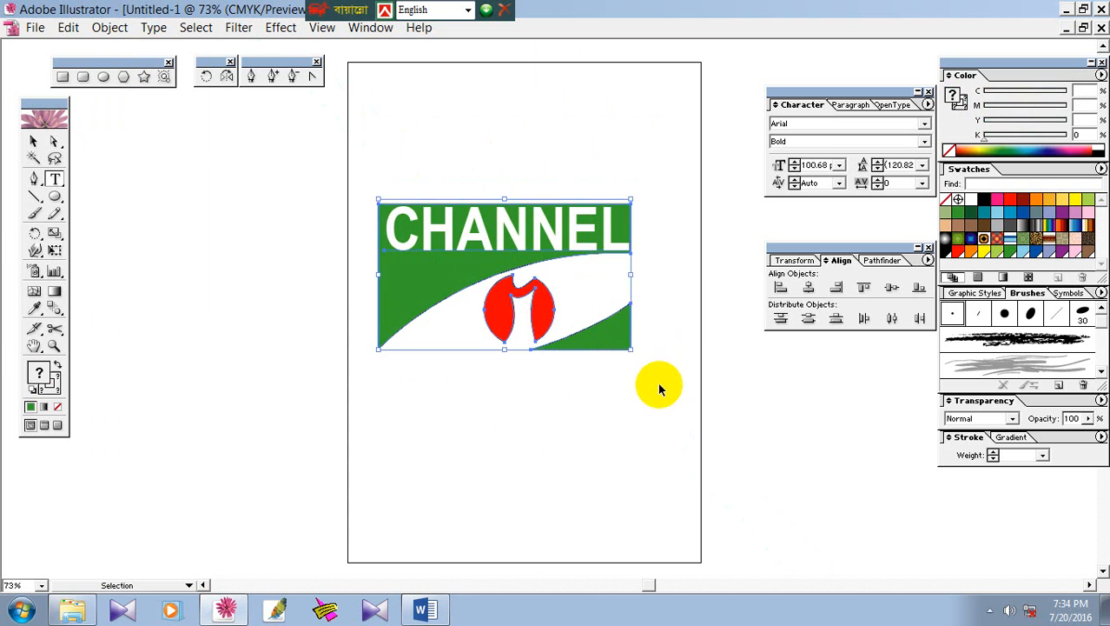
{"action": "left_click", "coordinate": [594, 399], "text": "ctrl"}
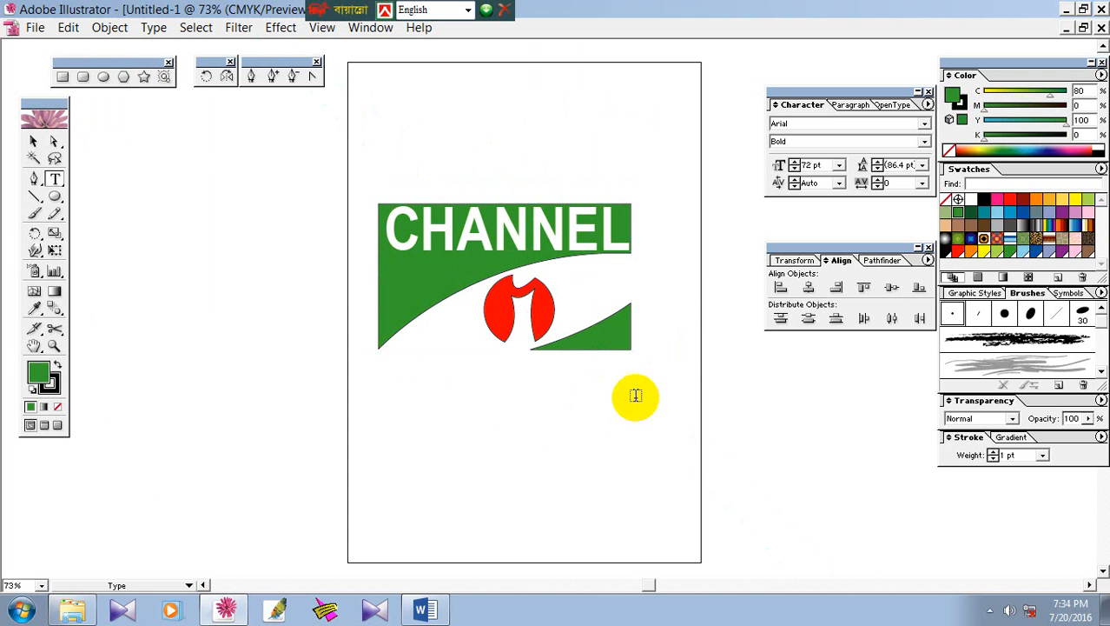
{"action": "left_click", "coordinate": [989, 612]}
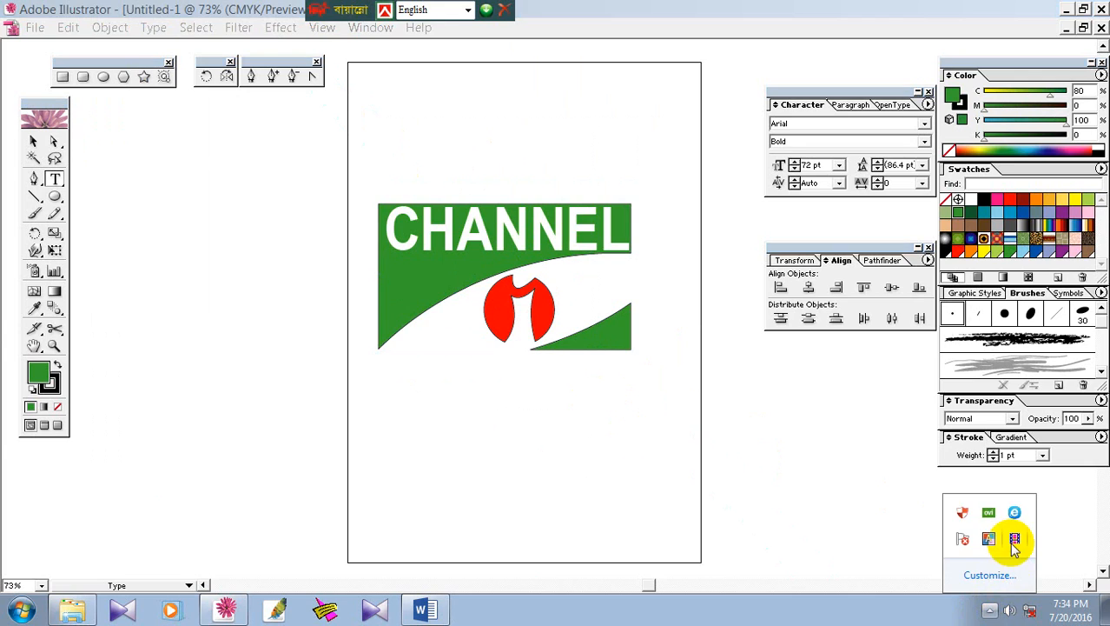